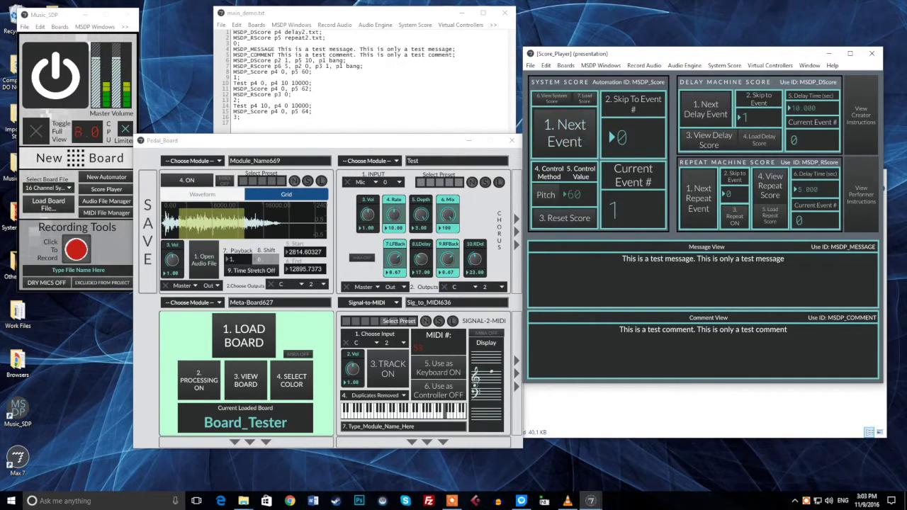
Advance the system score to event 3 (pitch 64), check the delay score, then step the delay machine to event 1.
left_click(573, 148)
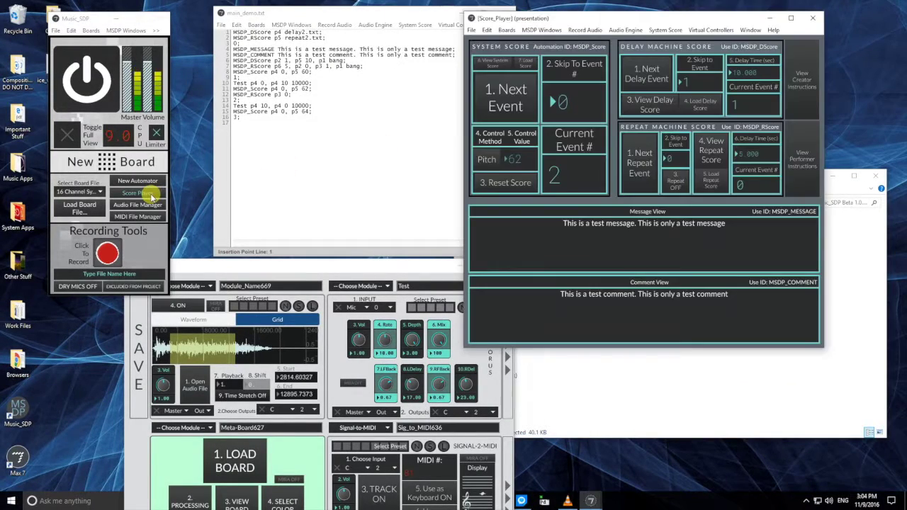
left_click_drag(564, 20, 626, 26)
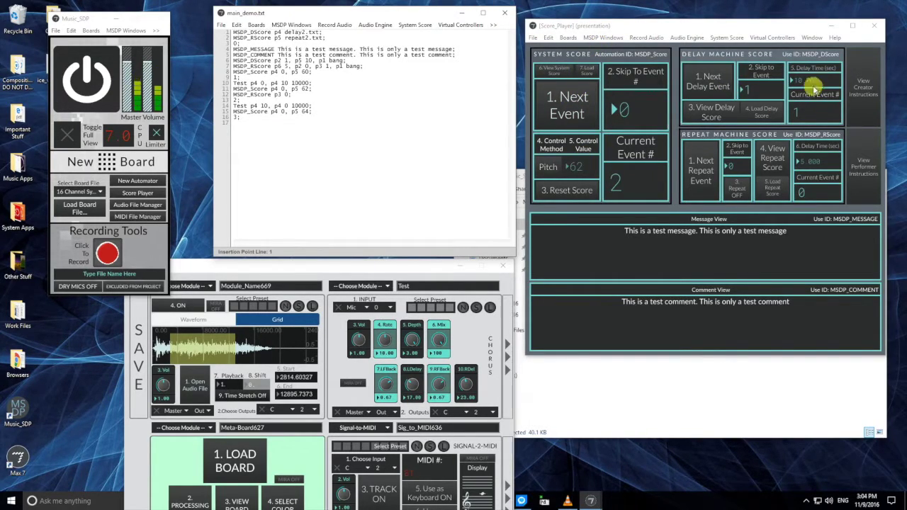
left_click(712, 112)
left_click_drag(297, 25, 393, 158)
left_click(506, 156)
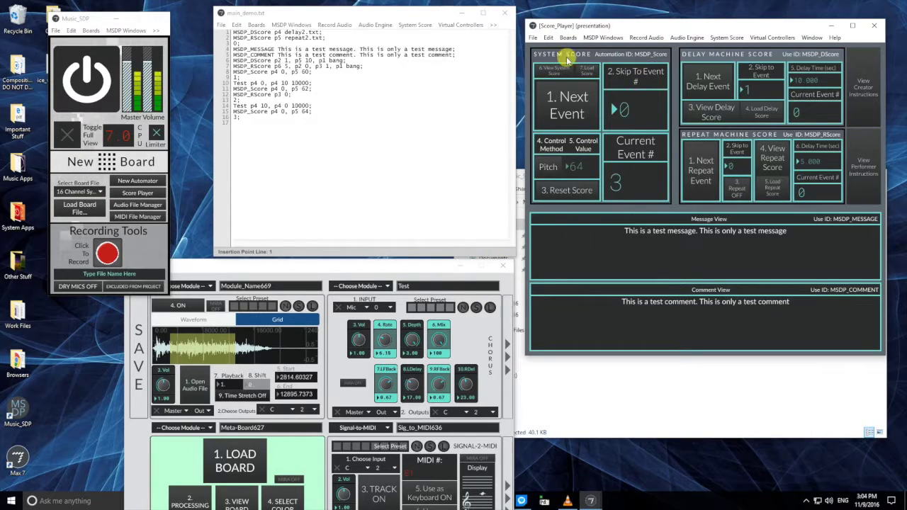
left_click(687, 88)
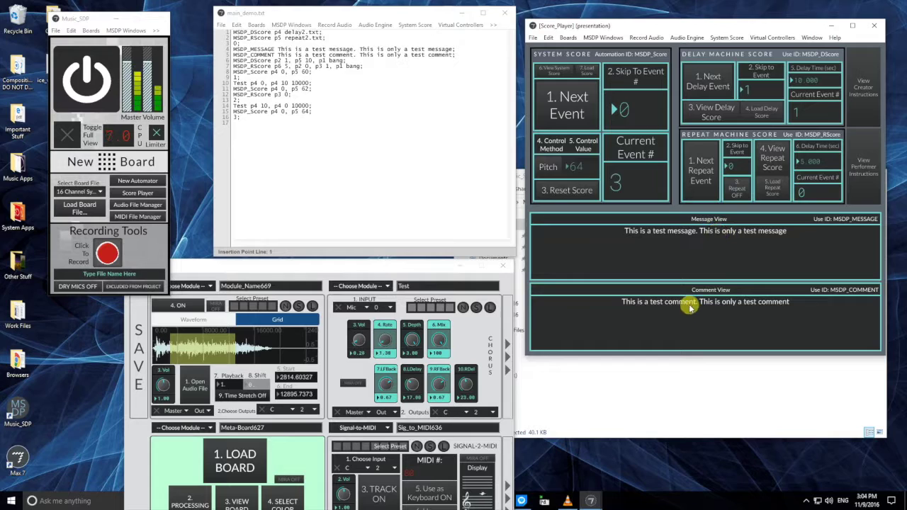
left_click(772, 157)
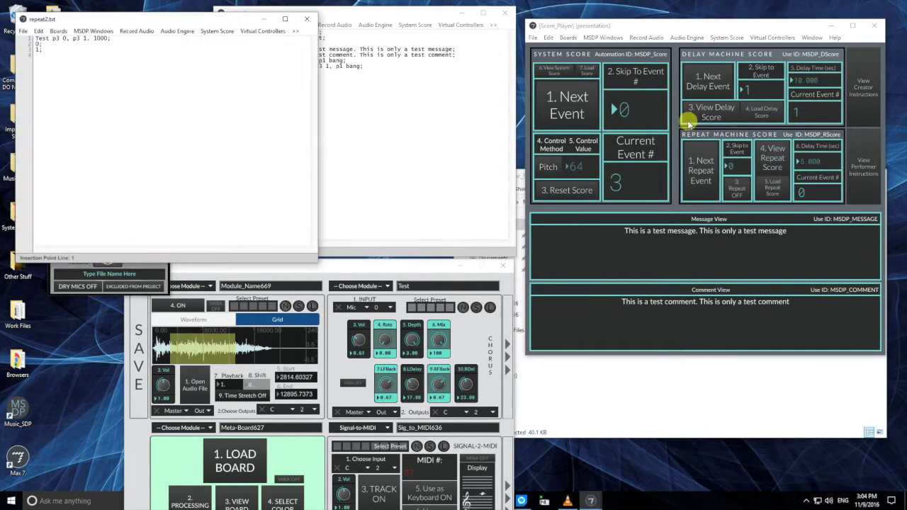
left_click(306, 23)
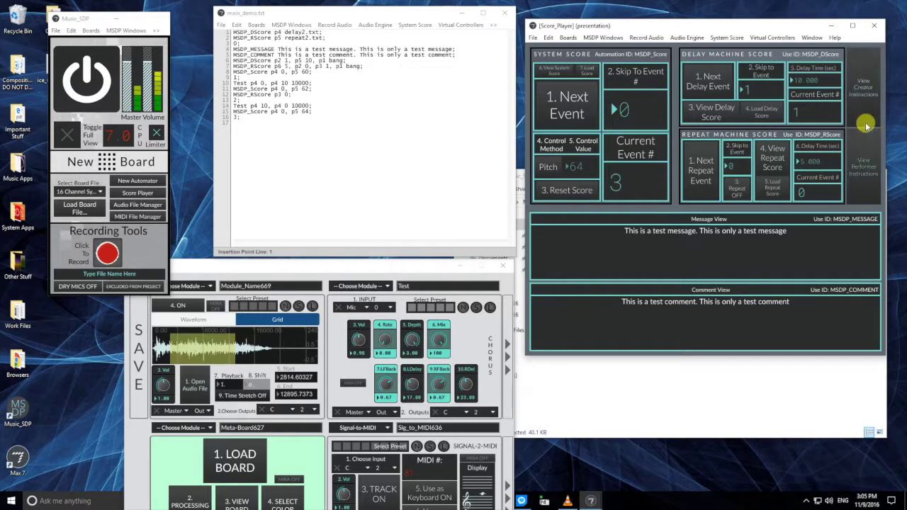
left_click(863, 88)
scroll(241, 90, "down", 2)
scroll(240, 89, "down", 3)
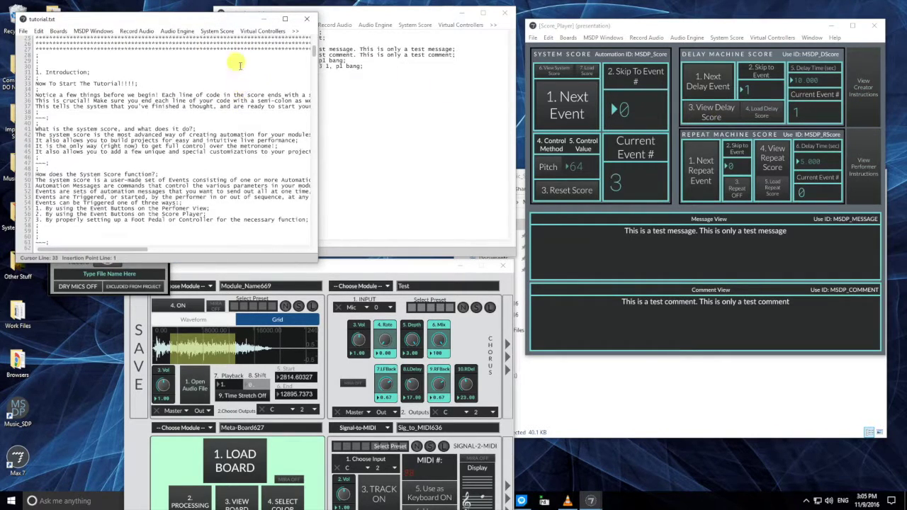
left_click_drag(235, 21, 433, 44)
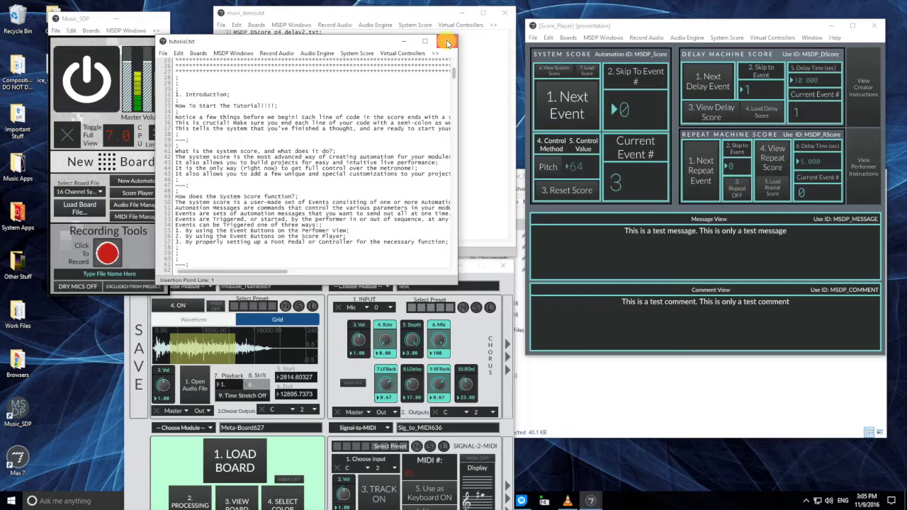
left_click(446, 43)
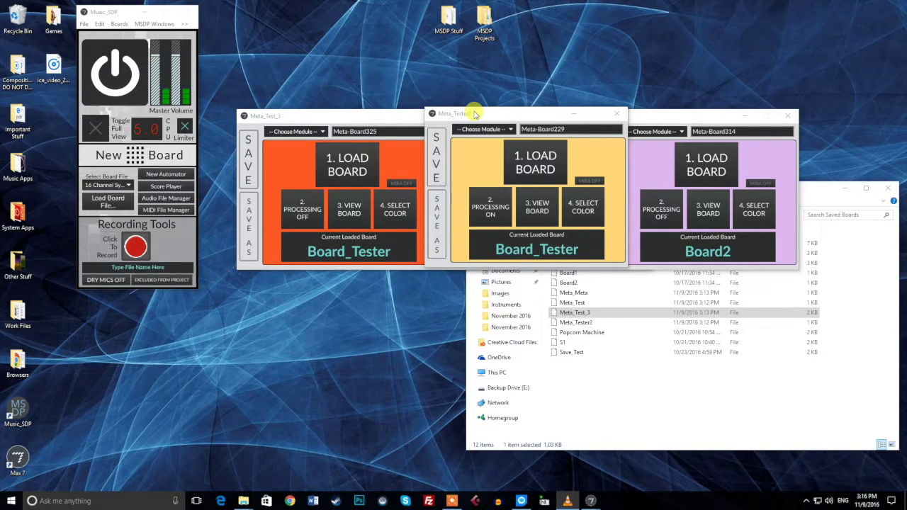
Check the board loaded in Meta_Tester2 and turn Meta_Tester2's processing off.
left_click(506, 116)
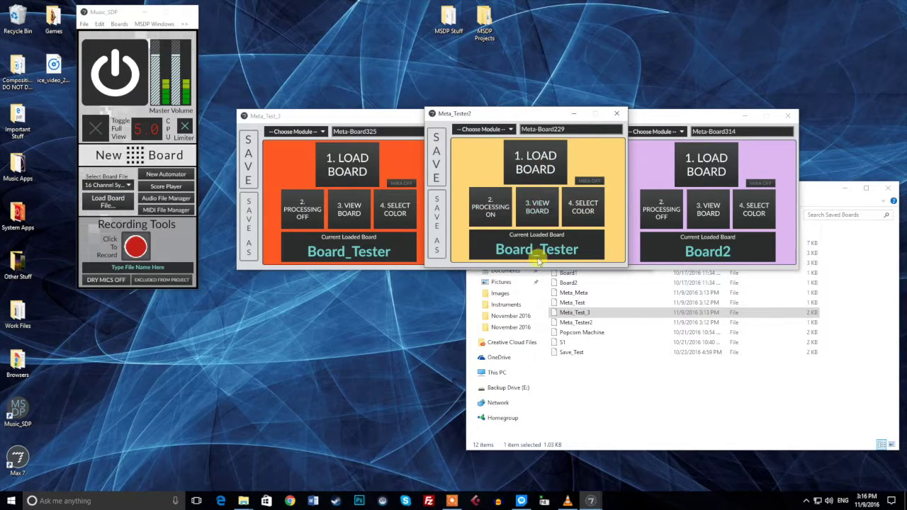
left_click(538, 207)
left_click_drag(413, 258, 523, 271)
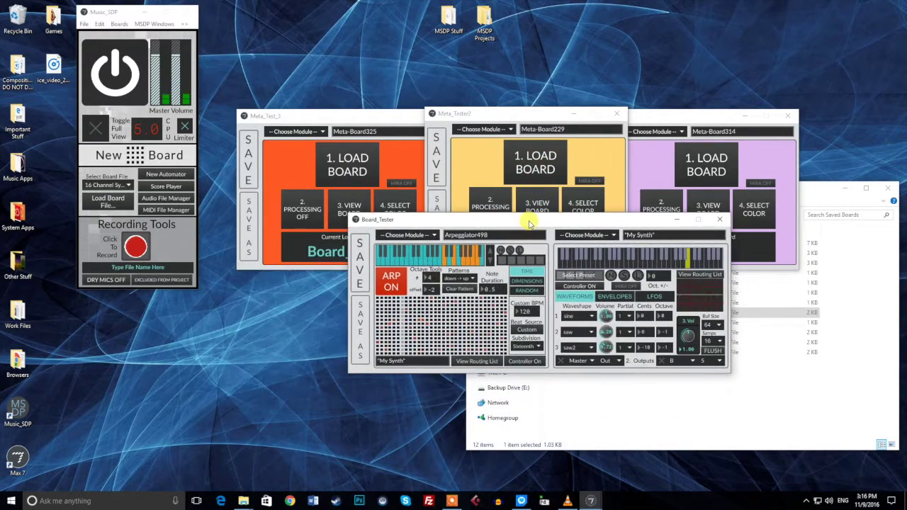
left_click(539, 218)
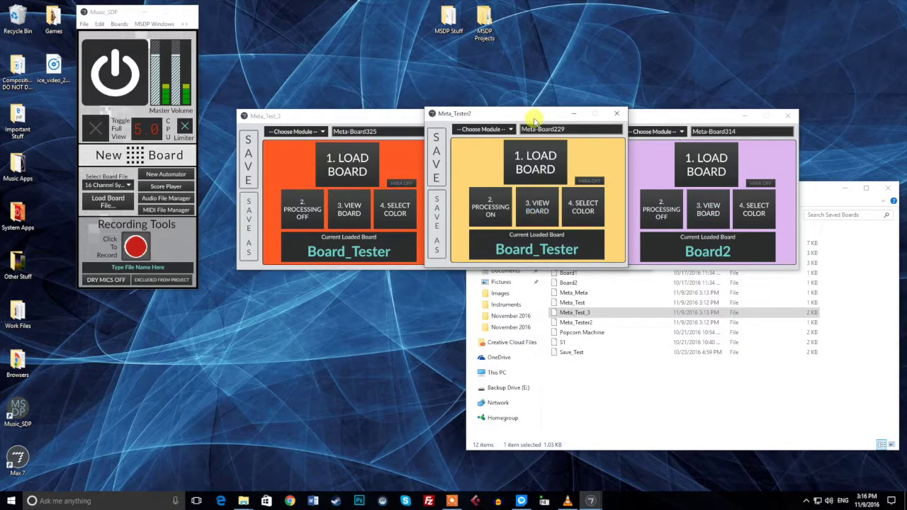
left_click_drag(535, 116, 532, 304)
left_click(488, 394)
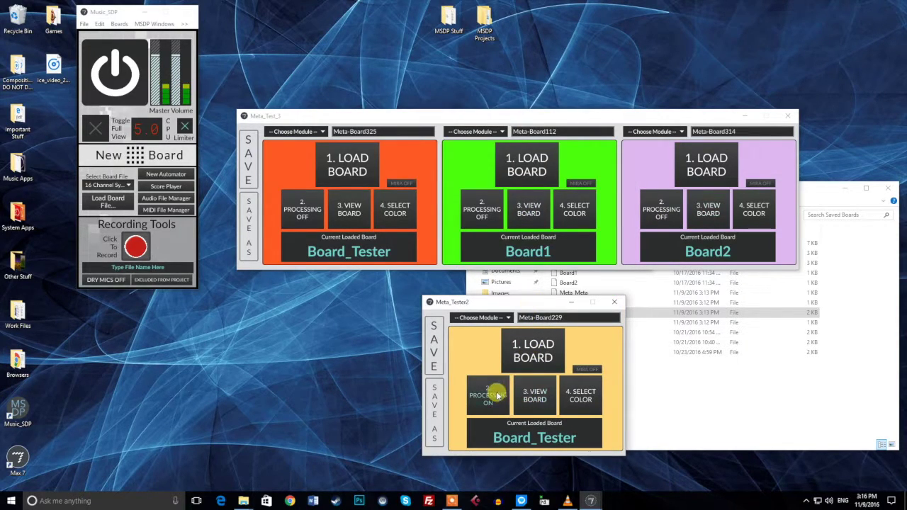
In Meta_Test_3, switch processing on for Board_Tester, Board1 and Board2 and inspect Board1's and Board2's modules.
left_click(347, 209)
left_click(378, 13)
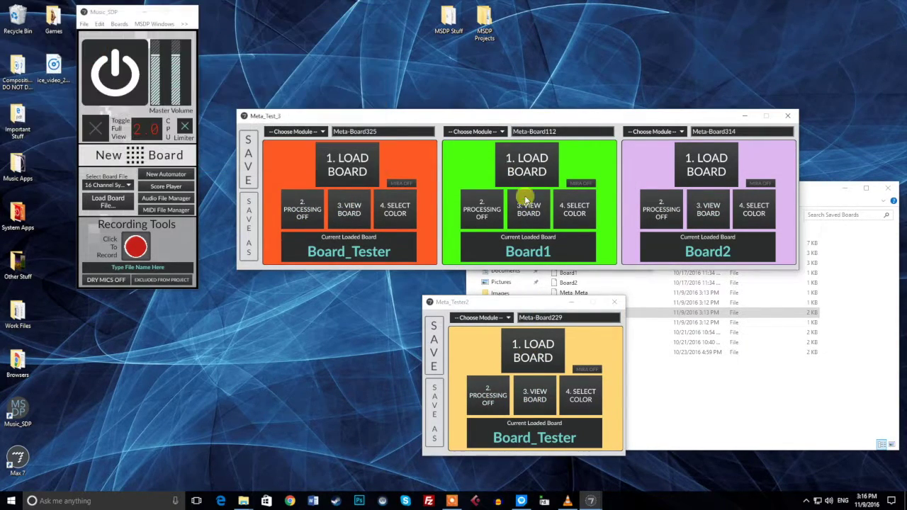
left_click(303, 210)
left_click(469, 213)
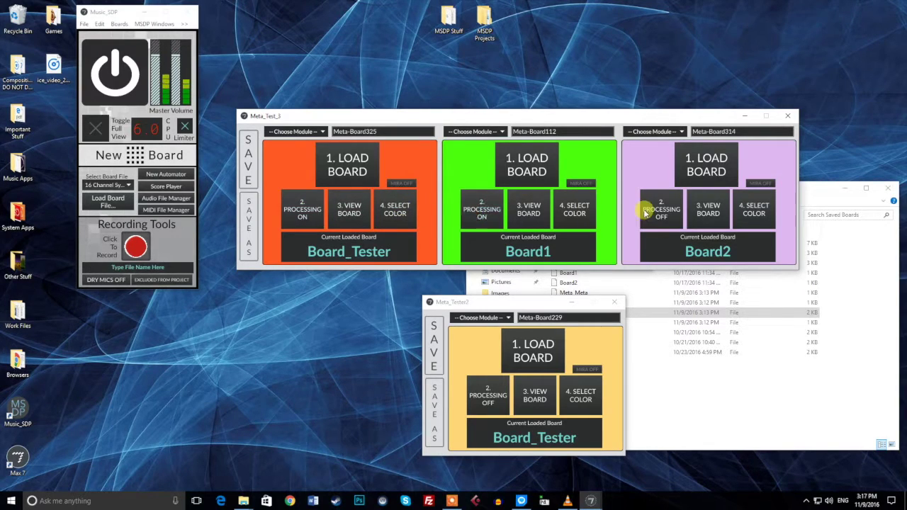
left_click(650, 209)
left_click(530, 207)
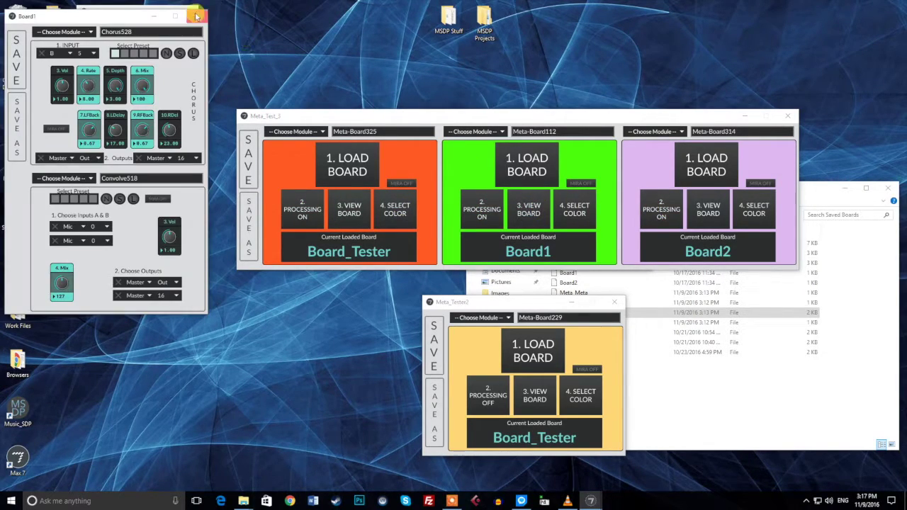
left_click(196, 15)
left_click(659, 209)
left_click(707, 209)
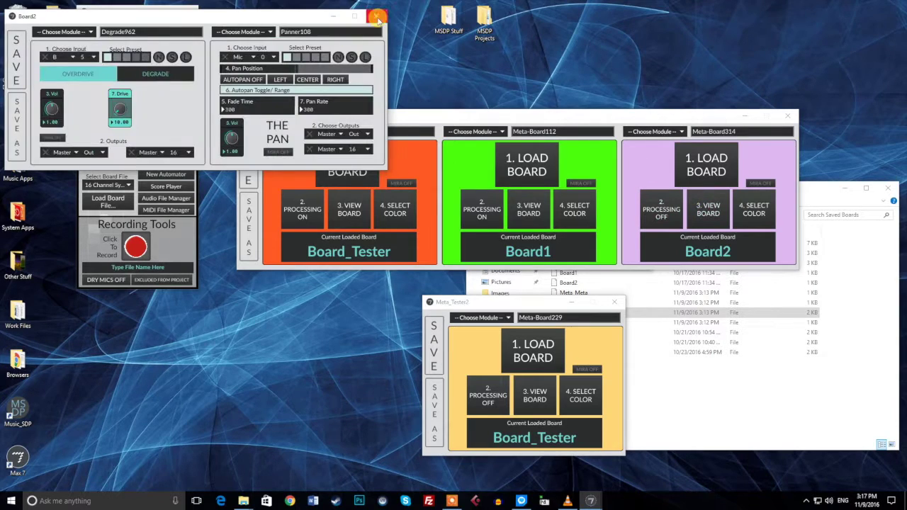
left_click(378, 15)
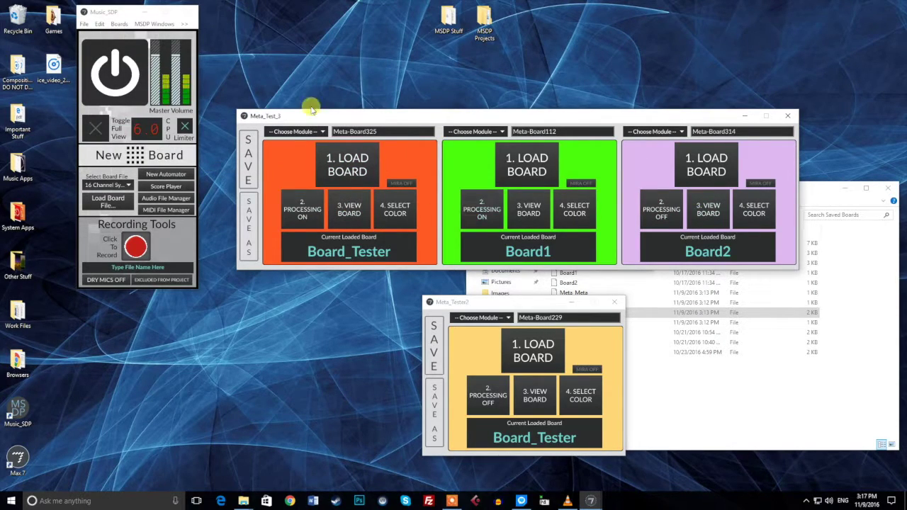
Turn processing off for Board1 and Board_Tester in Meta_Test_3.
left_click_drag(319, 115, 290, 76)
left_click(454, 170)
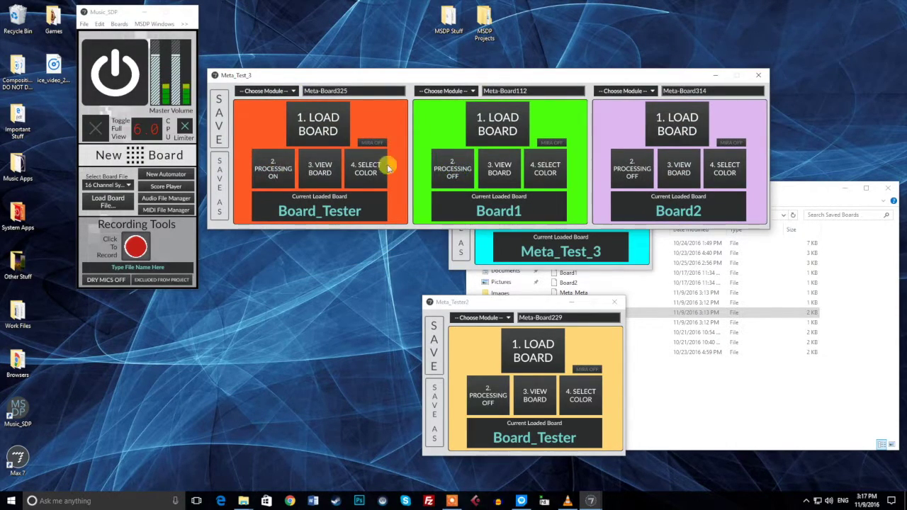
left_click(263, 173)
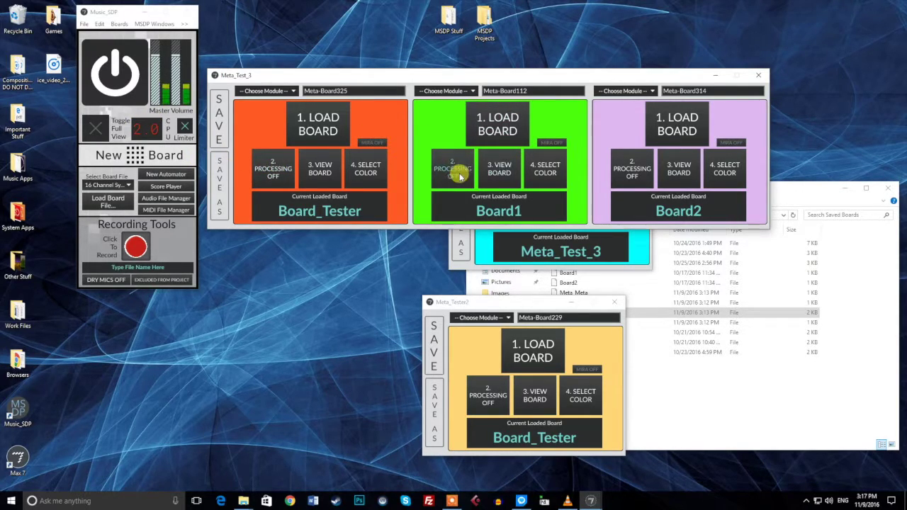
left_click(431, 171)
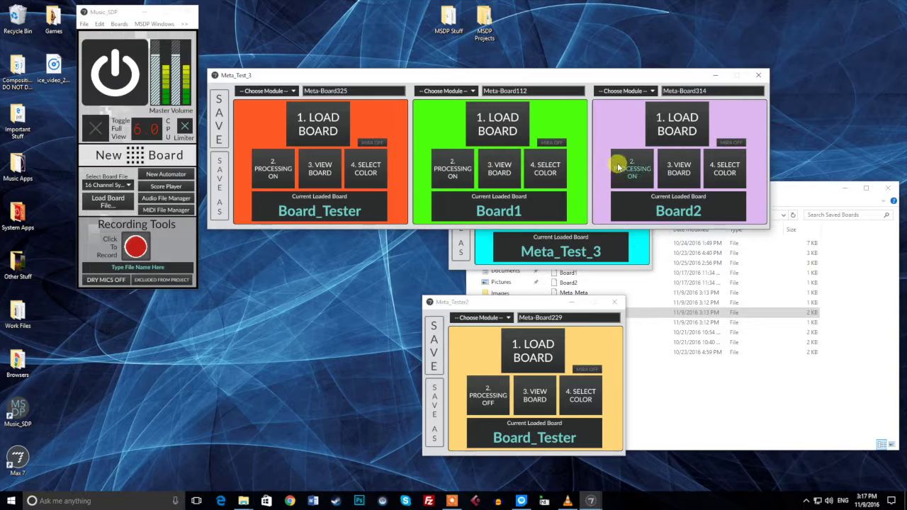
left_click(453, 170)
left_click(269, 170)
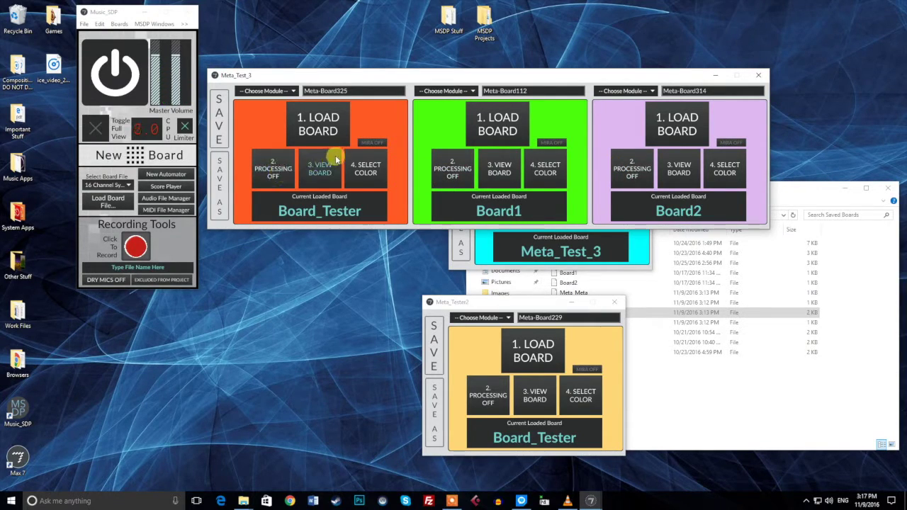
View Board2's modules, then close the Board2 and Board1 module windows.
left_click_drag(440, 78, 452, 110)
left_click(693, 203)
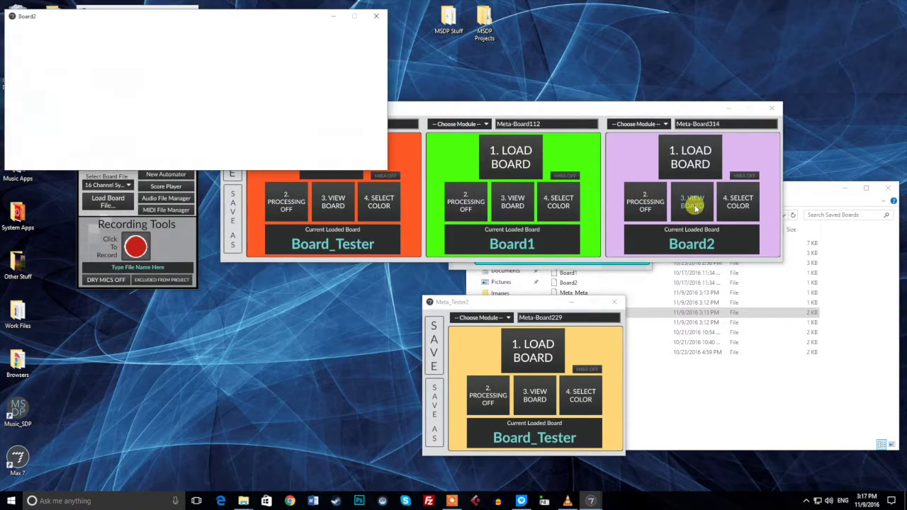
left_click(376, 15)
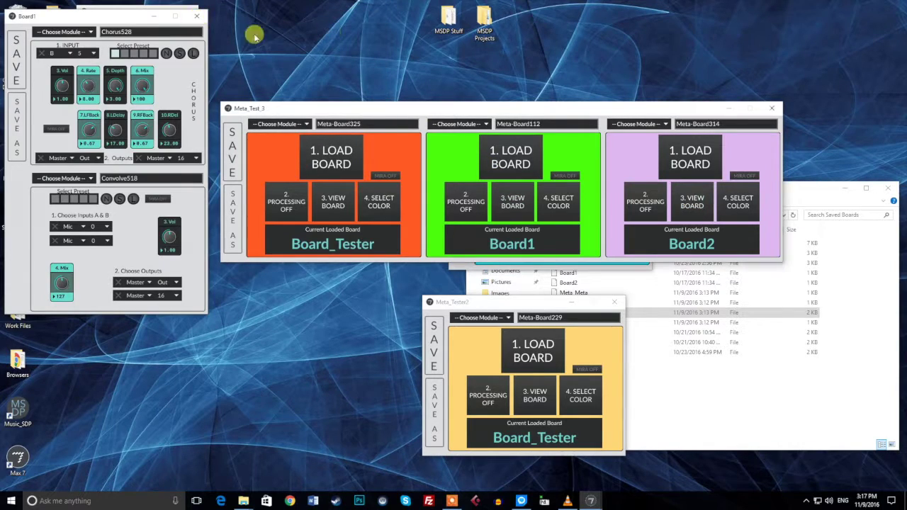
left_click(198, 18)
Close Meta_Test_3 and Meta_Tester2, and reopen Meta_Test_3 from Meta_Meta.
left_click(771, 108)
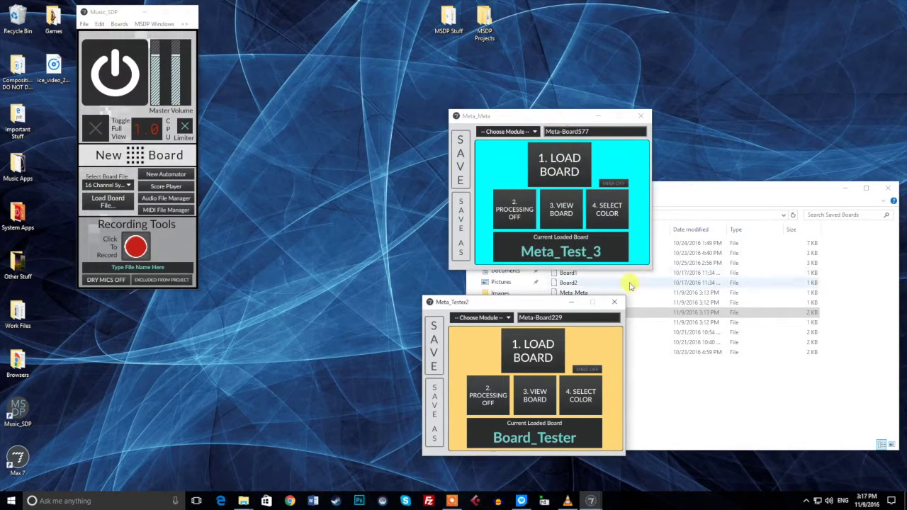
left_click(615, 302)
left_click(561, 209)
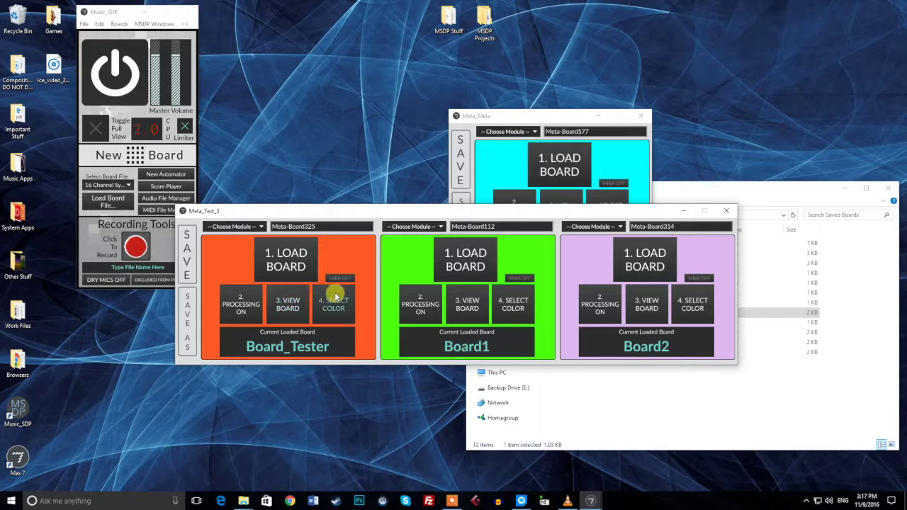
Open the Board_Tester, Board1 and Board2 module windows, closing Board2 and Board1 again.
left_click(287, 304)
left_click(467, 304)
left_click(646, 304)
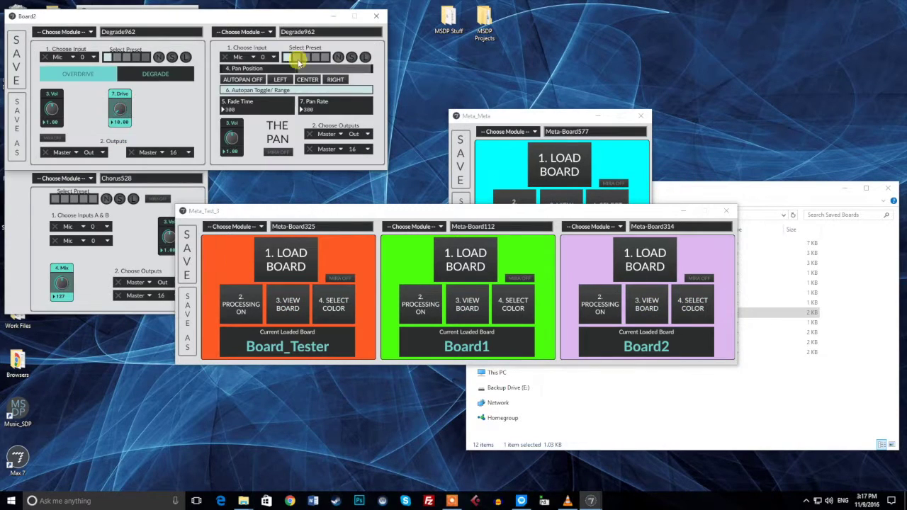
left_click(376, 15)
left_click(195, 17)
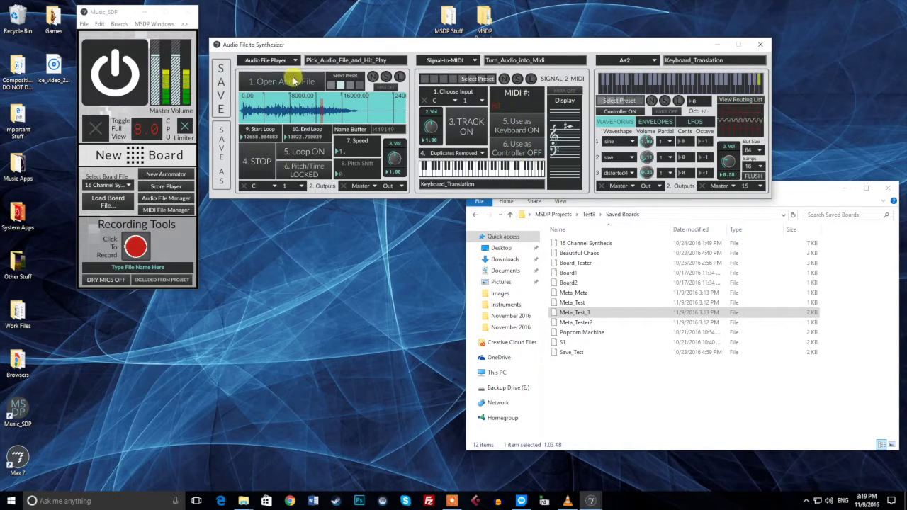
Keep C as the Signal-to-MIDI input note and leave Use as Keyboard switched off.
left_click(443, 101)
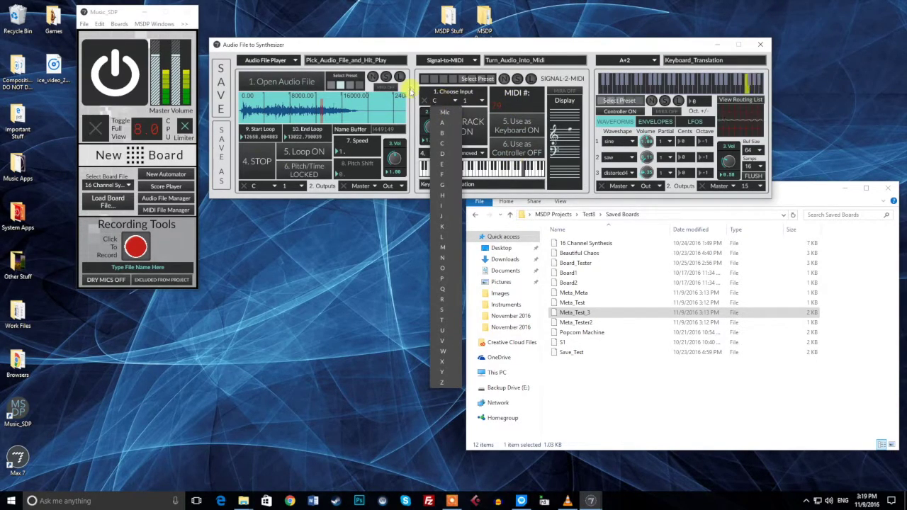
left_click(443, 100)
left_click(520, 130)
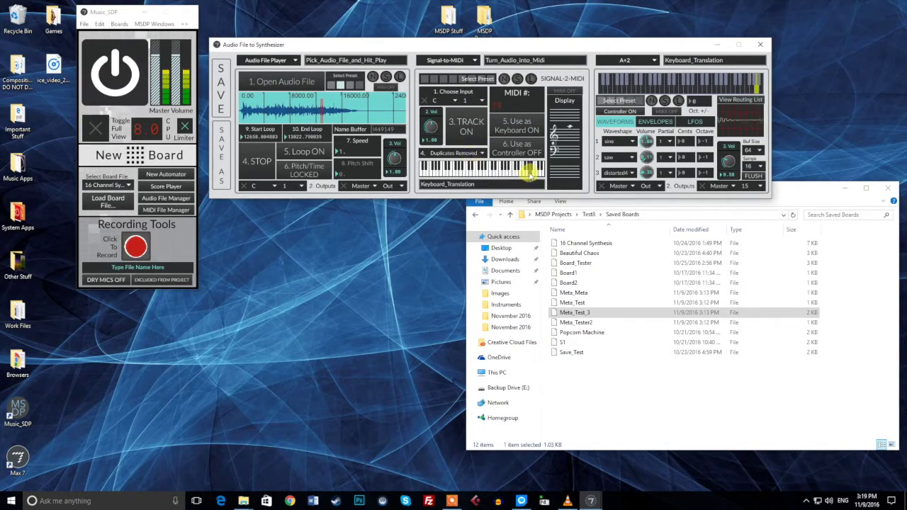
left_click(519, 130)
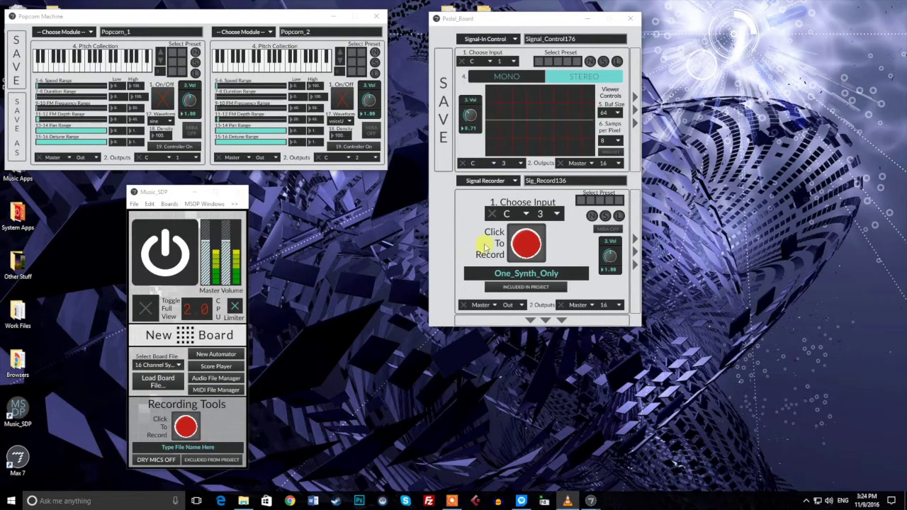
Start the Pedal_Board's Signal Recorder recording with the red Click To Record button.
left_click(519, 218)
left_click(521, 183)
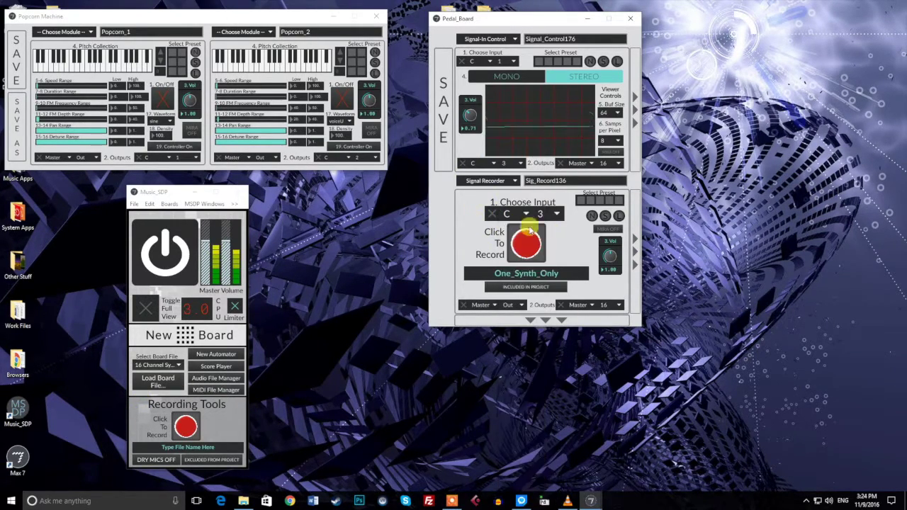
left_click(525, 244)
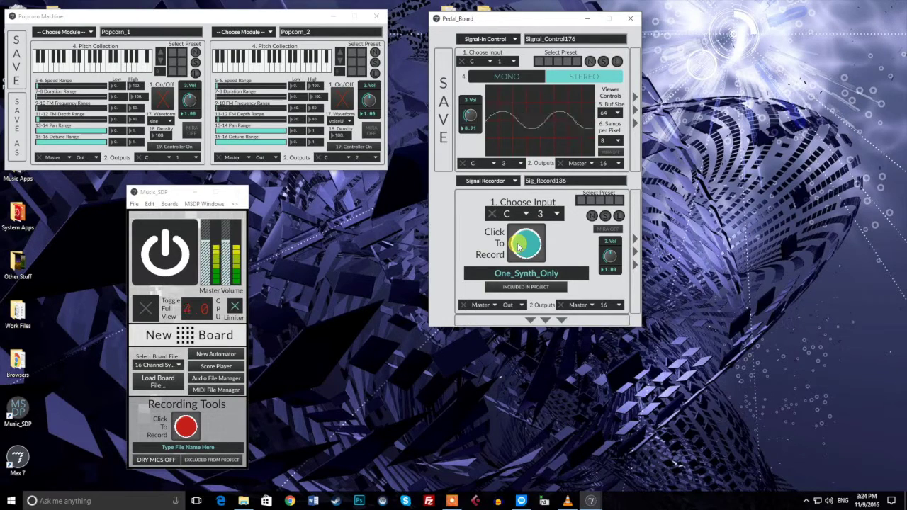
left_click(519, 245)
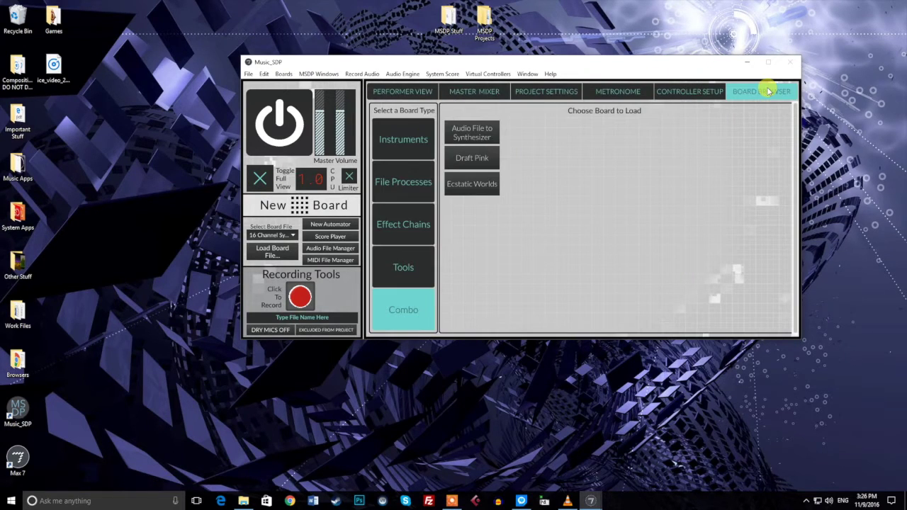
Toggle the main window's Full View and browse the board categories through to Combo.
left_click(263, 180)
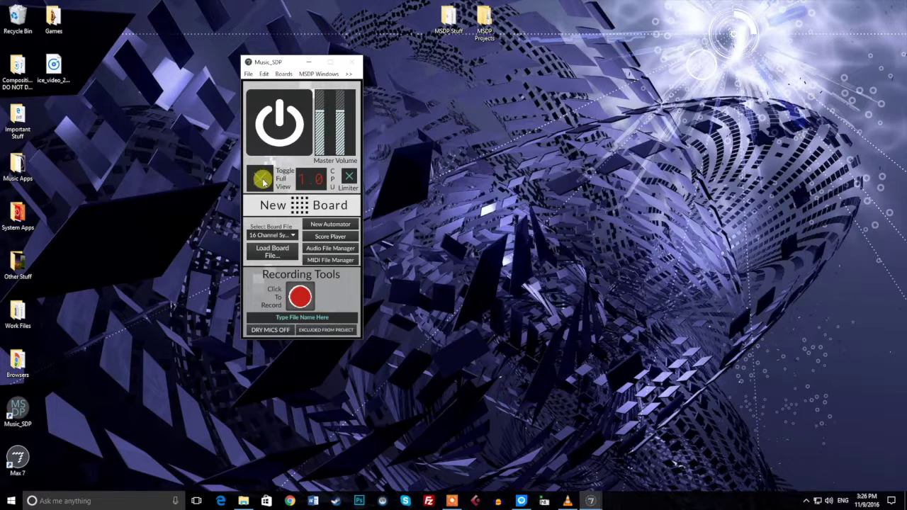
left_click(263, 177)
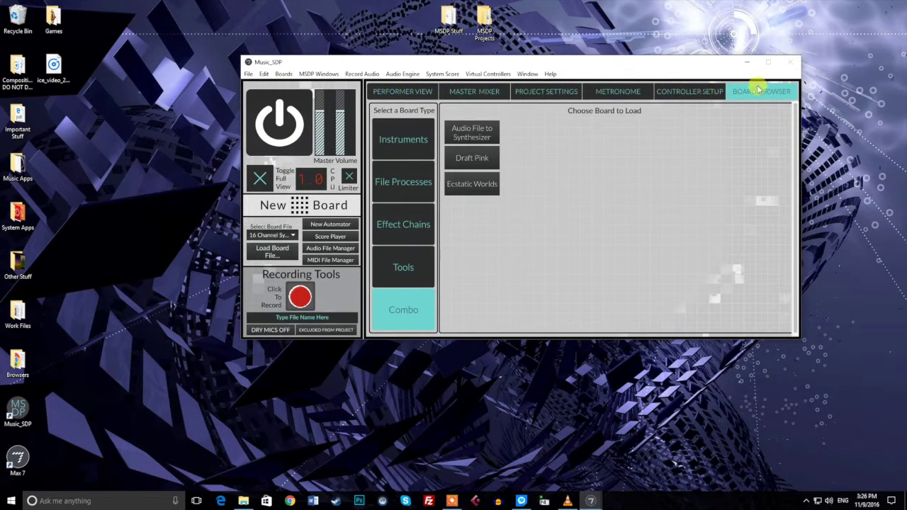
left_click(405, 146)
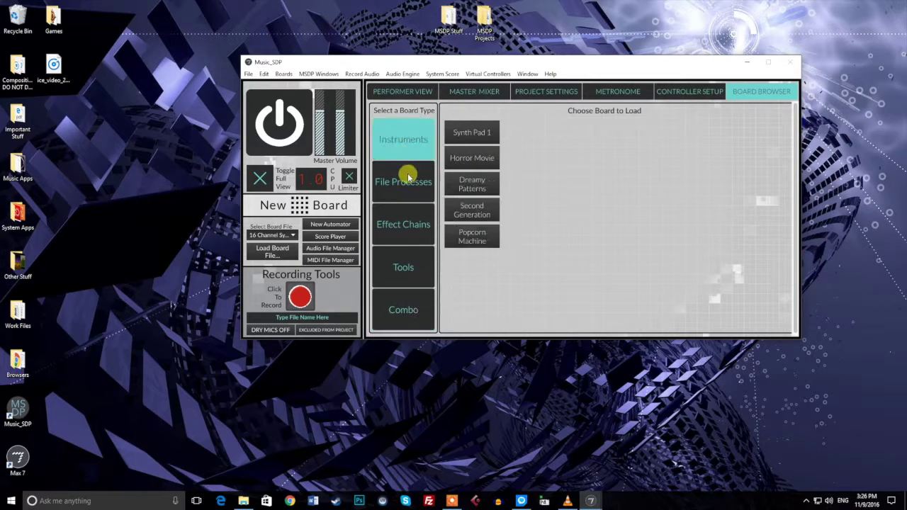
left_click(414, 186)
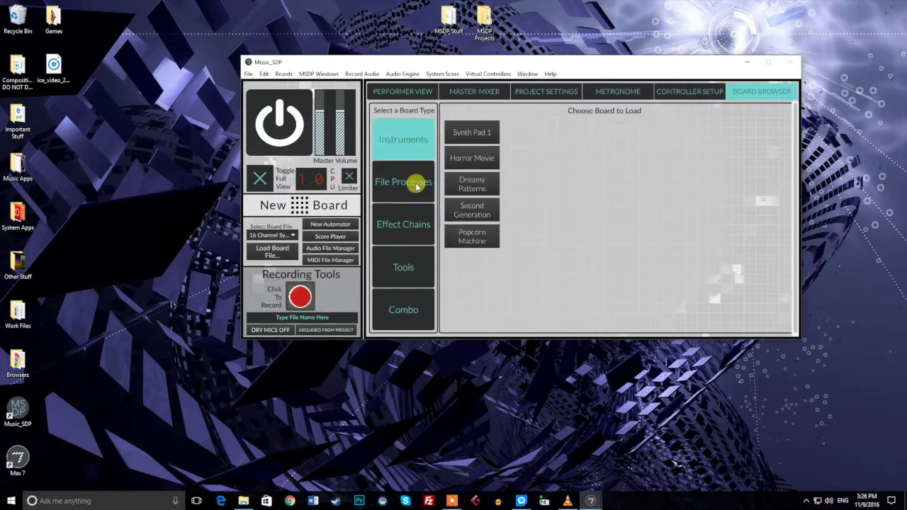
left_click(422, 241)
left_click(423, 283)
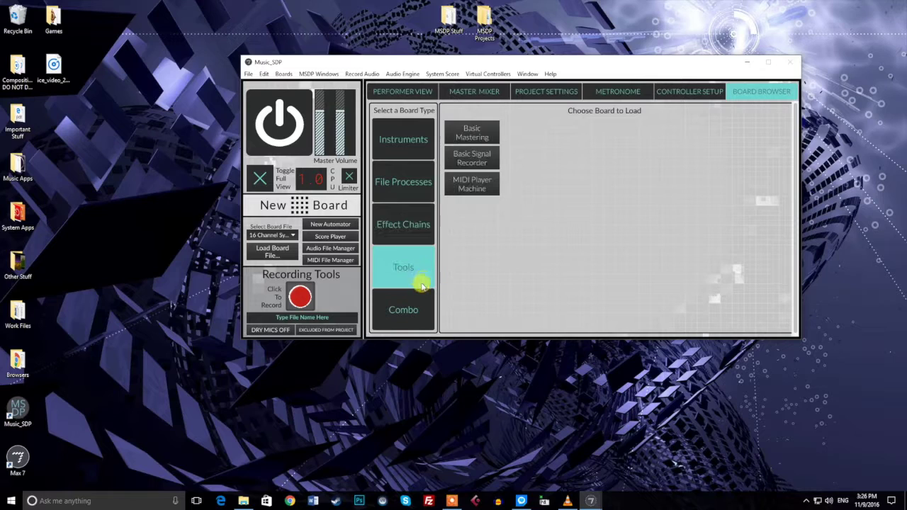
left_click(416, 311)
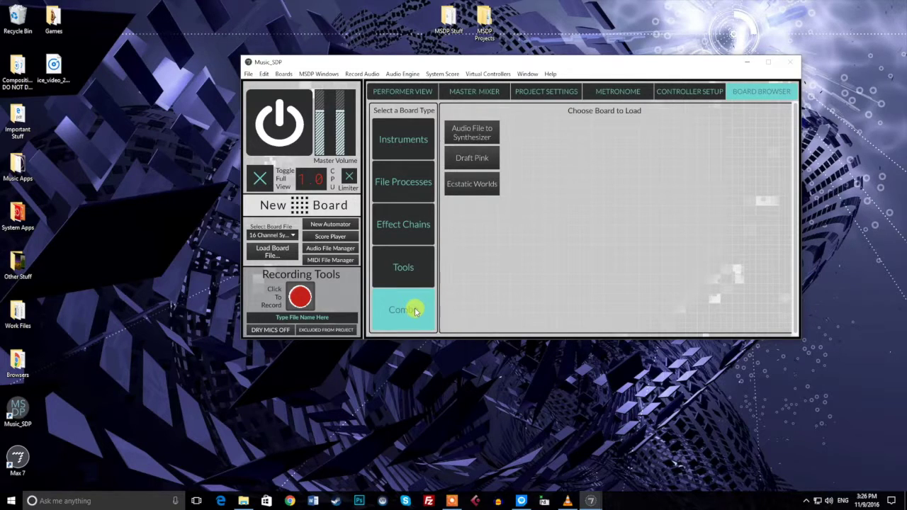
Load the Ecstatic Worlds board, save it as MY NEW BOARD, and close that window.
left_click(472, 188)
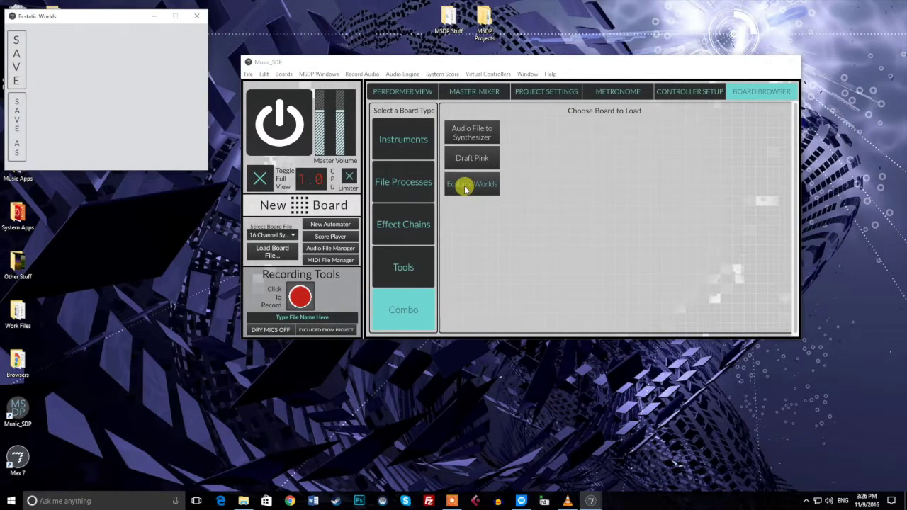
left_click_drag(226, 9, 459, 61)
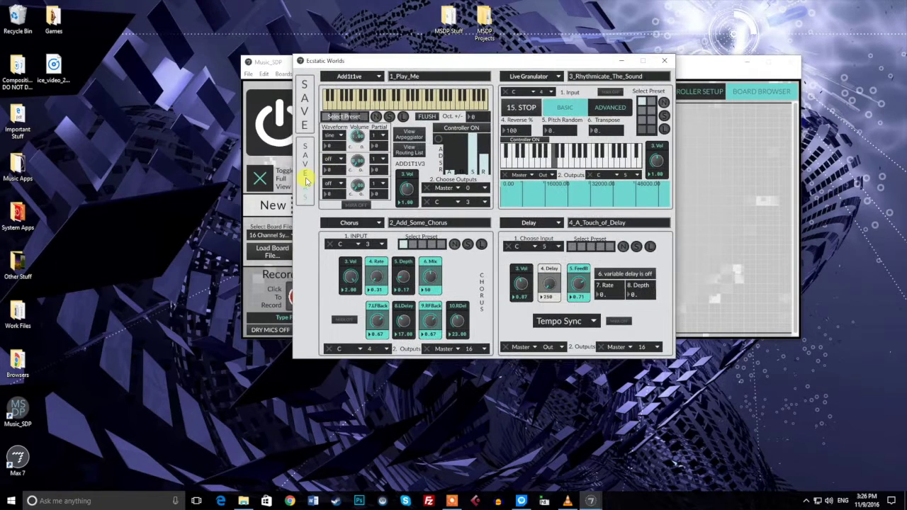
left_click(306, 181)
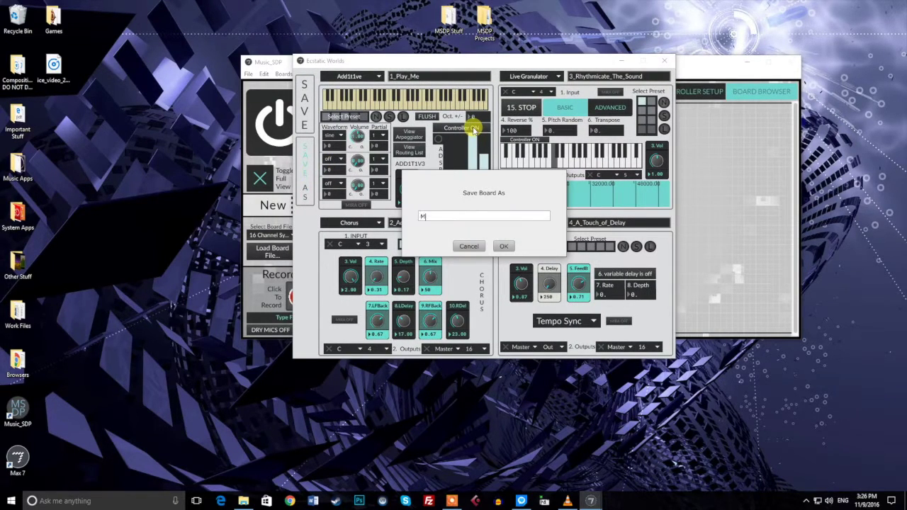
key("Return")
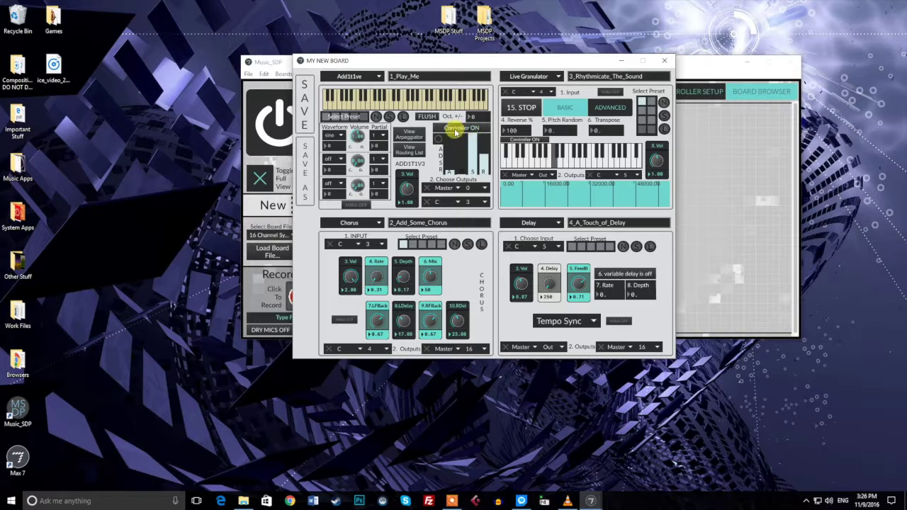
left_click(665, 63)
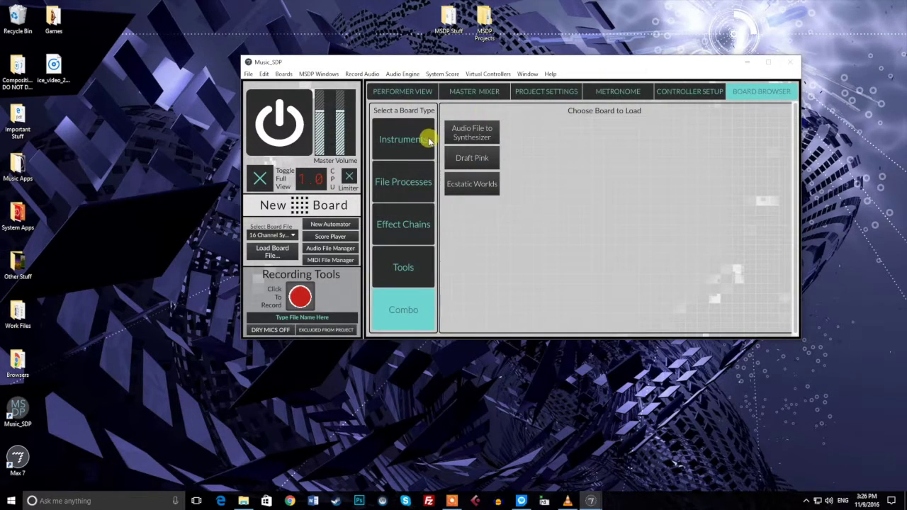
Browse the File Processes, Effect Chains, Tools and Combo board lists again.
left_click(420, 171)
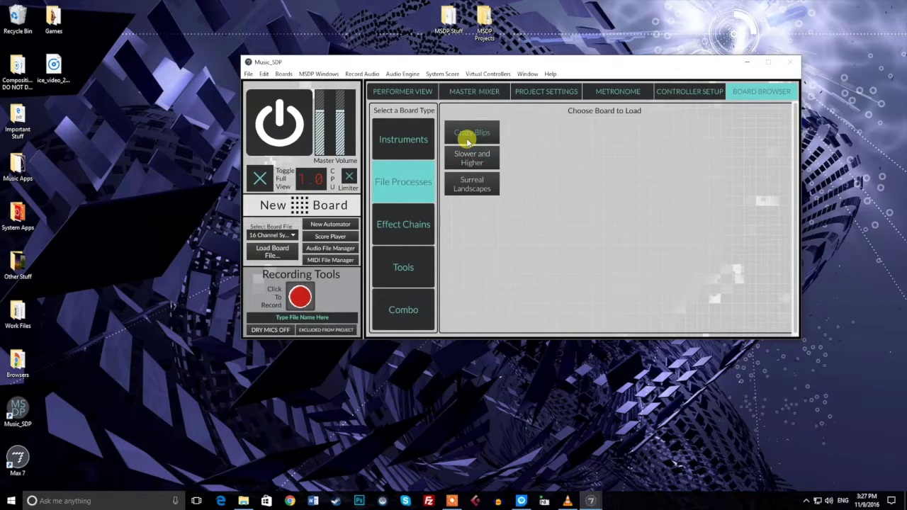
left_click(423, 230)
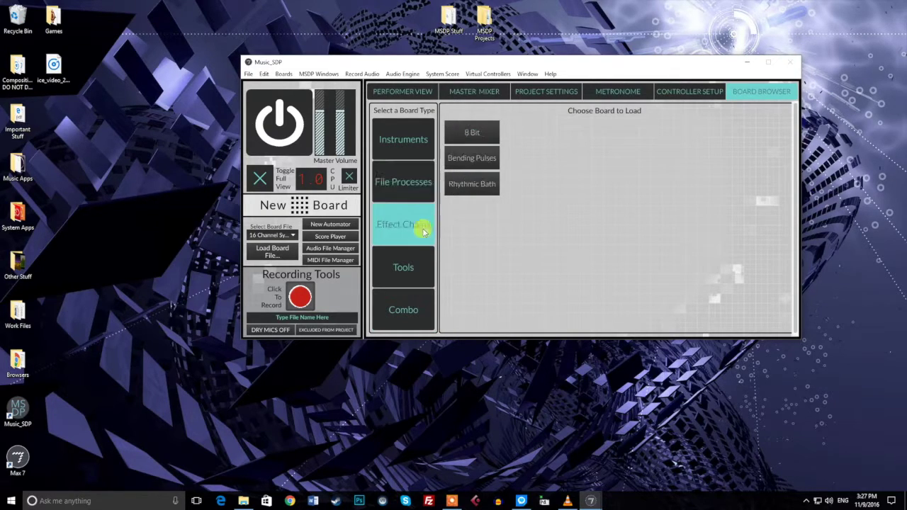
left_click(428, 267)
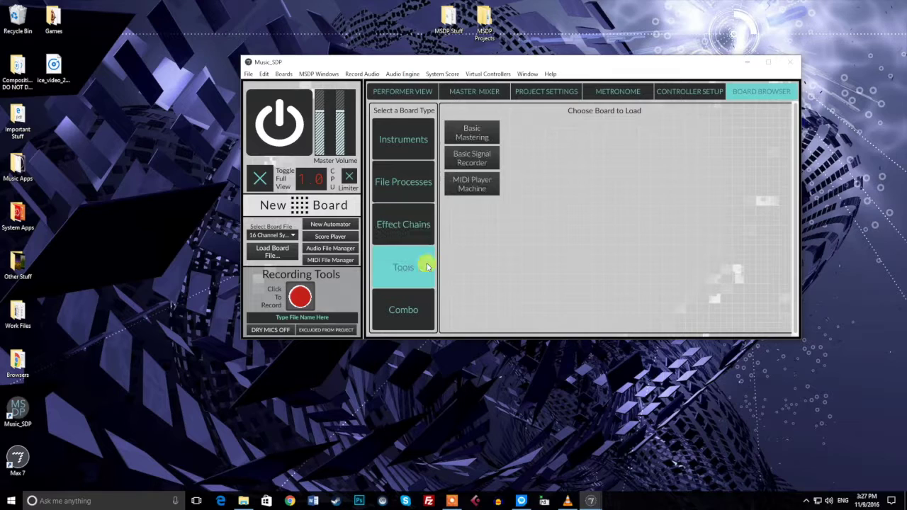
left_click(403, 308)
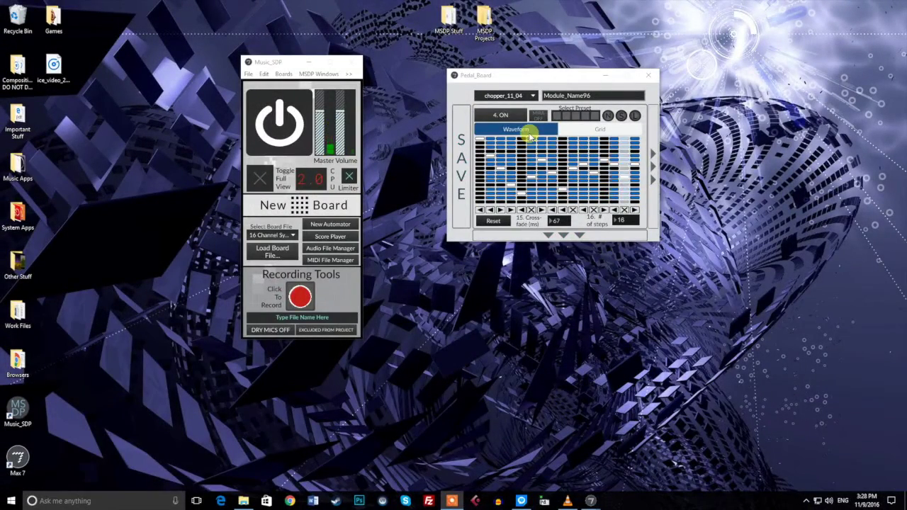
Draw a rising staircase of steps on the chopper grid and change two steps' direction settings.
left_click(527, 131)
left_click(602, 127)
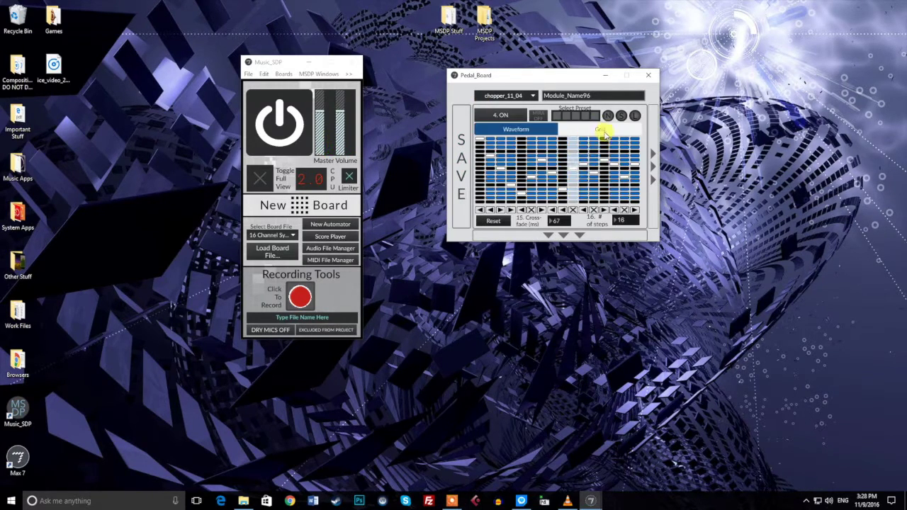
left_click_drag(562, 162, 638, 137)
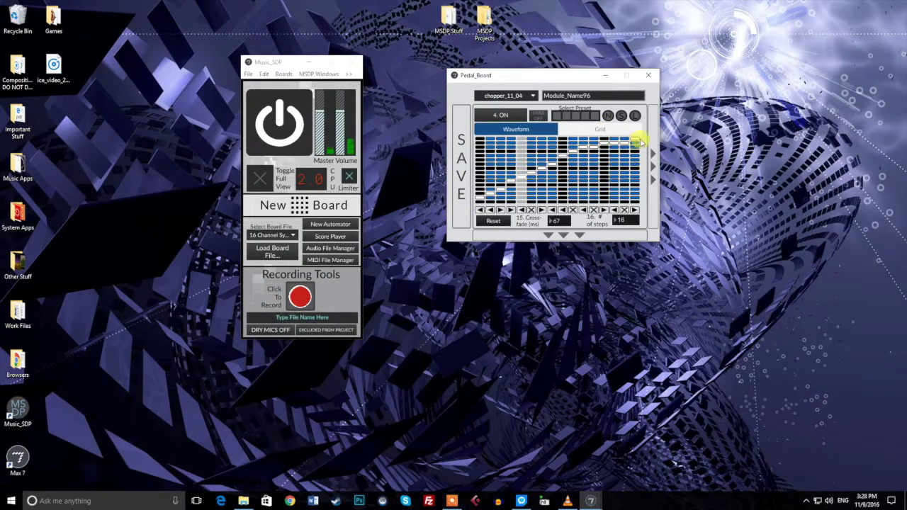
left_click(490, 210)
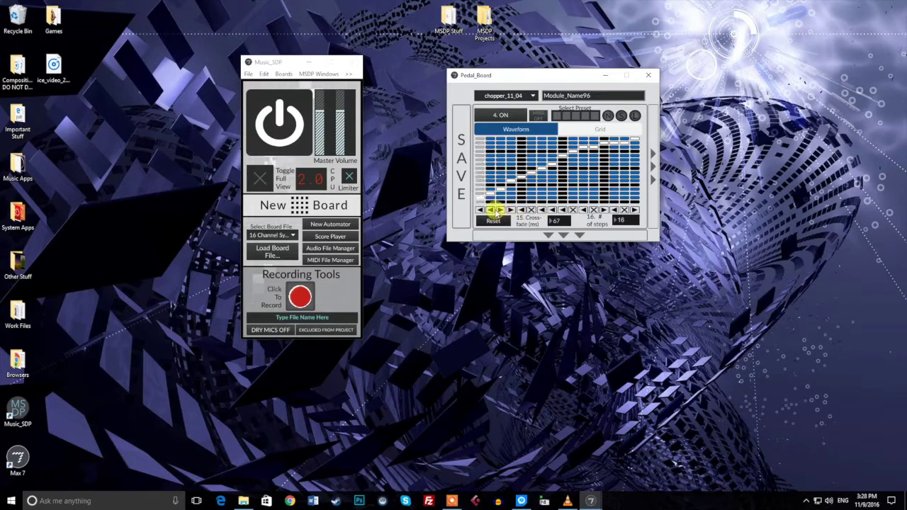
left_click(510, 210)
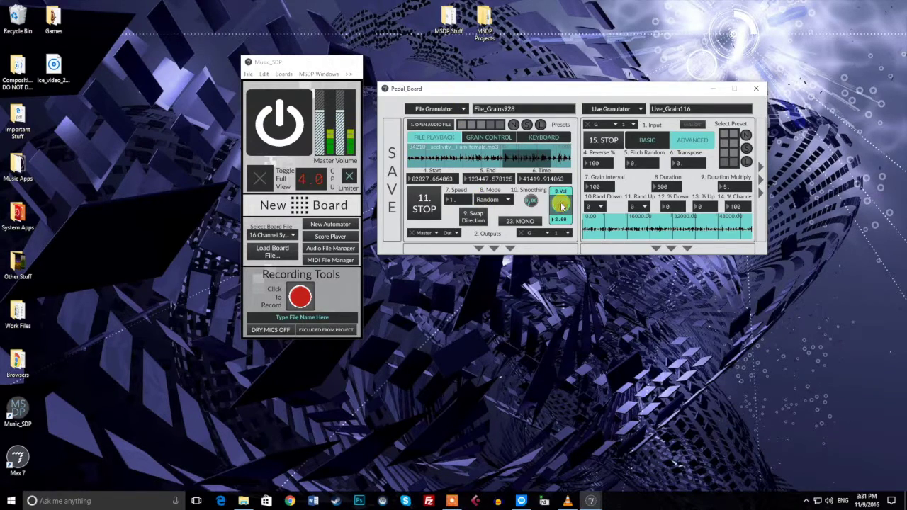
Pick a new audio range, play a note on the File Granulator keyboard, and set Live Granulator to BASIC.
left_click(636, 142)
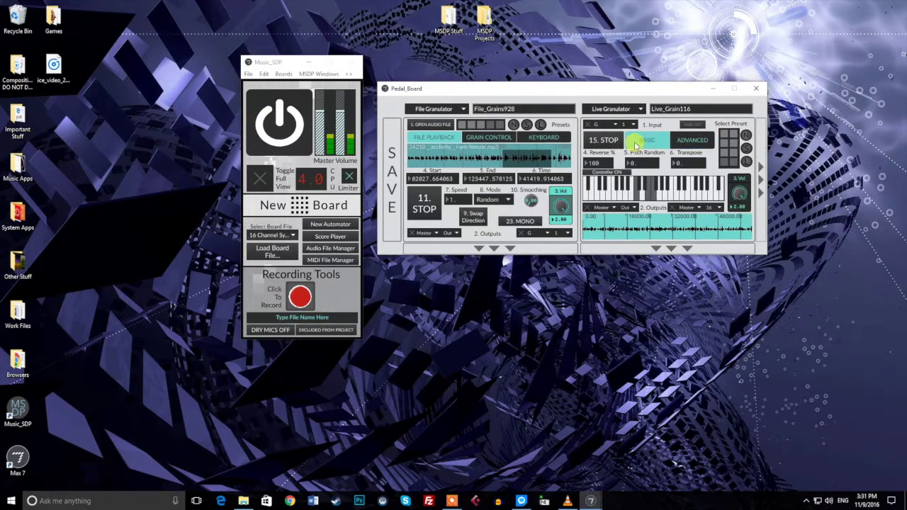
left_click(704, 141)
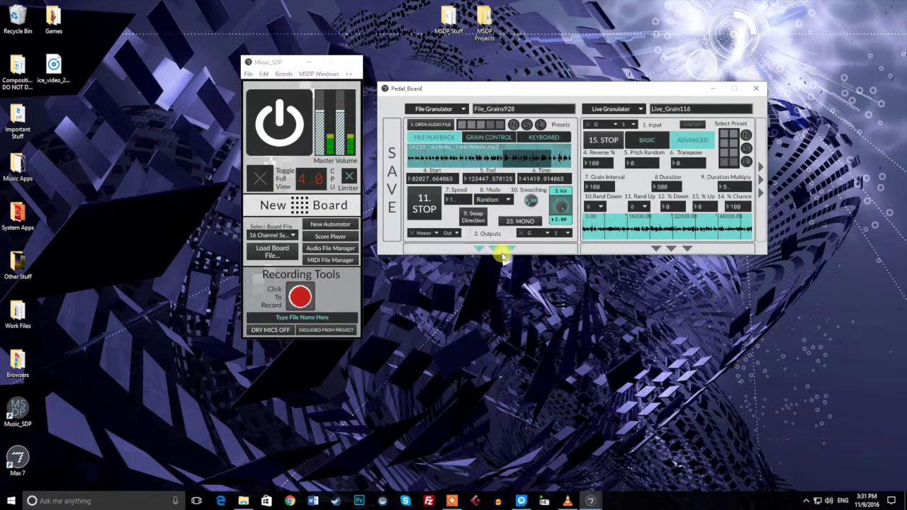
left_click_drag(492, 149, 488, 153)
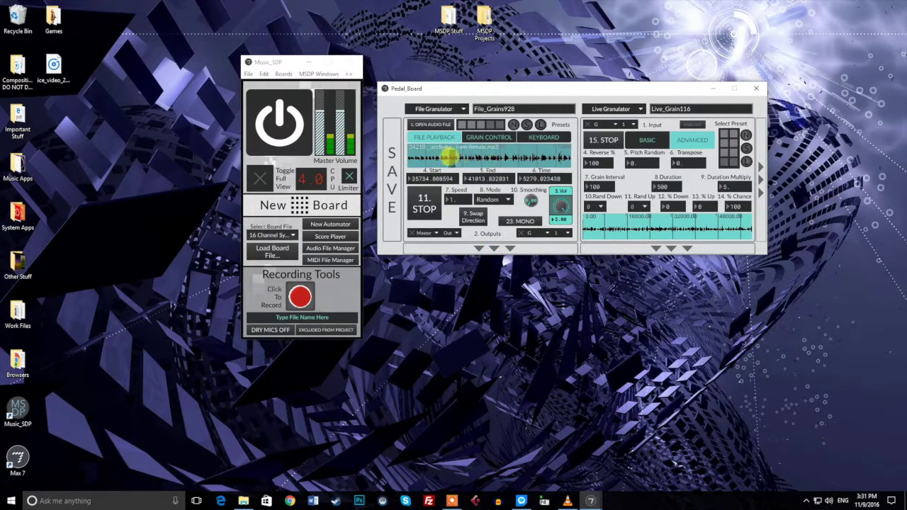
left_click(529, 141)
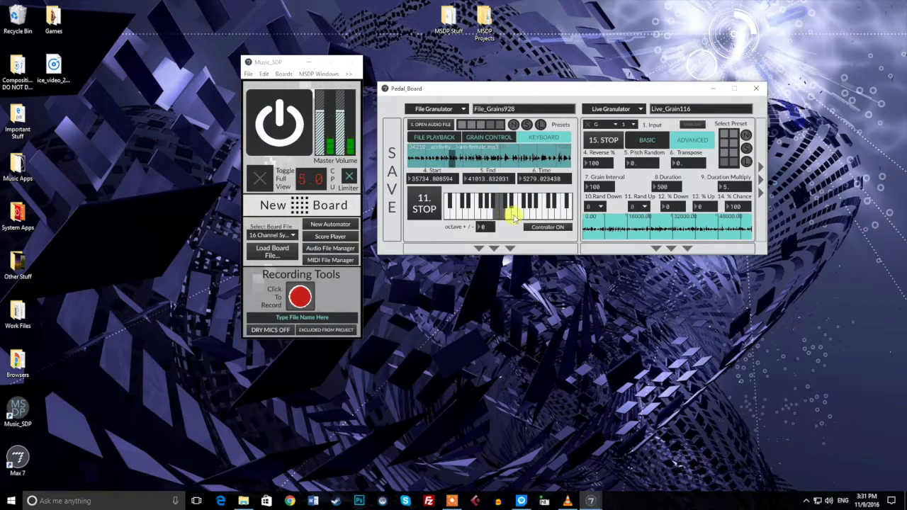
left_click(528, 215)
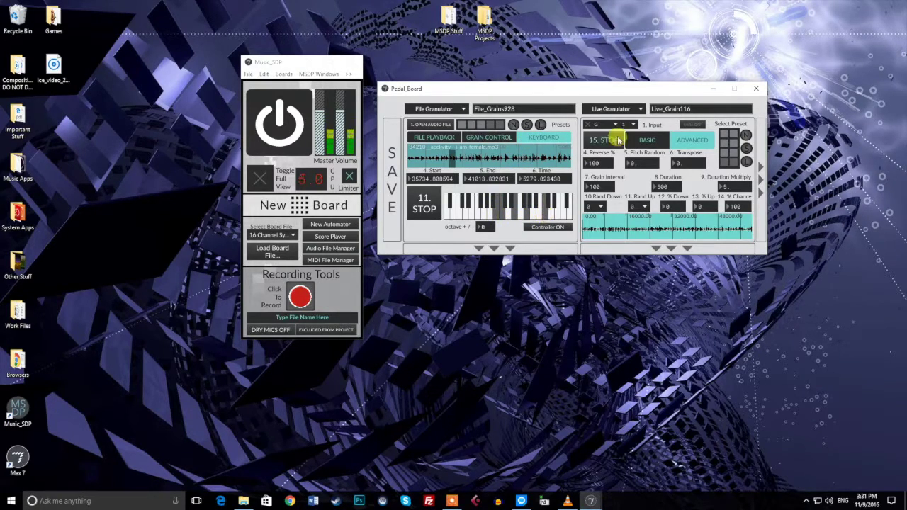
left_click(646, 141)
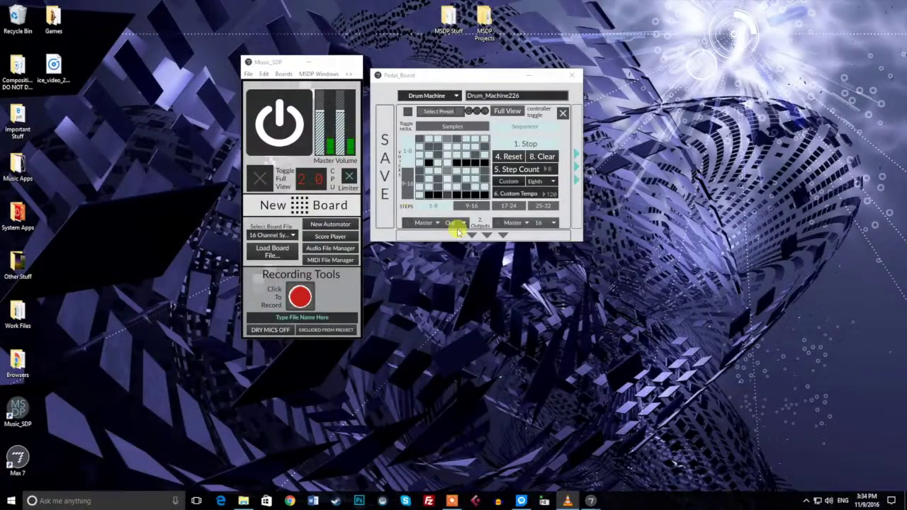
Toggle the Drum Machine between its Samples and Sequencer views.
left_click(522, 127)
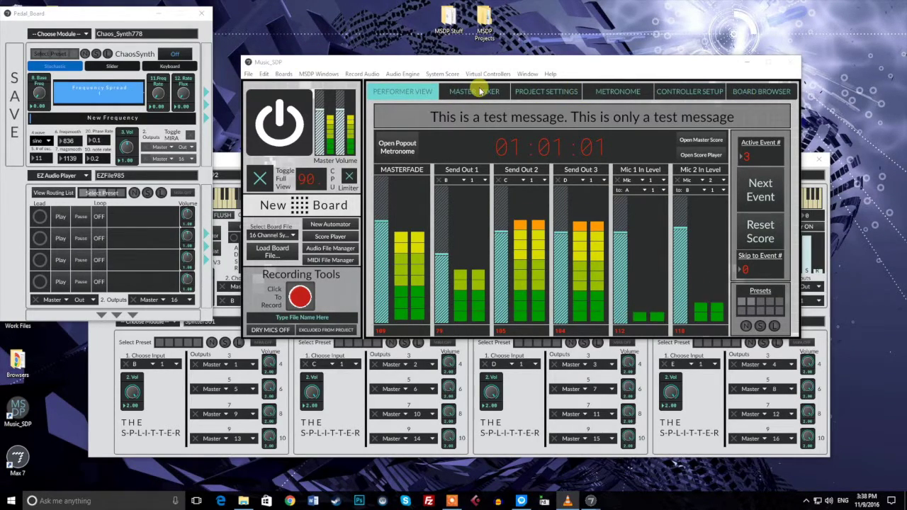
Browse the Master Mixer, Project Settings, Metronome and Controller Setup pages, ending on Performer View.
left_click(479, 89)
left_click(542, 92)
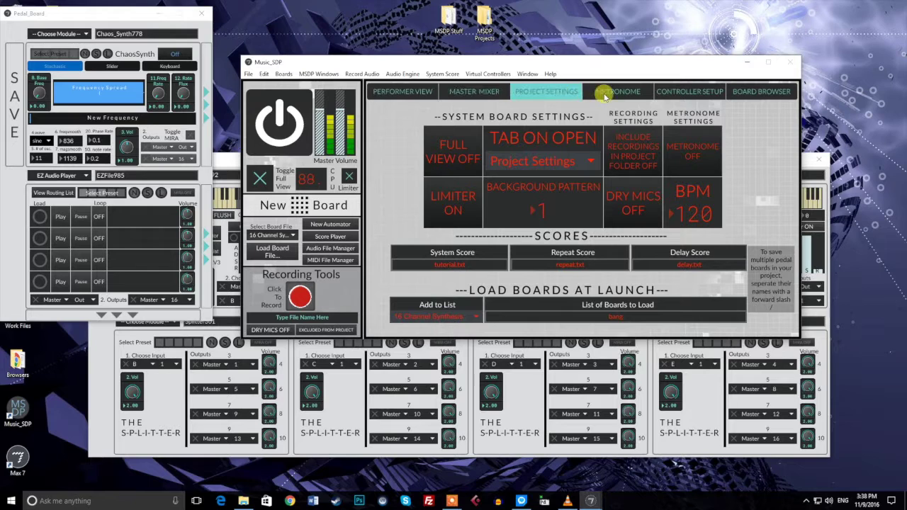
left_click(604, 90)
left_click(680, 90)
left_click(502, 91)
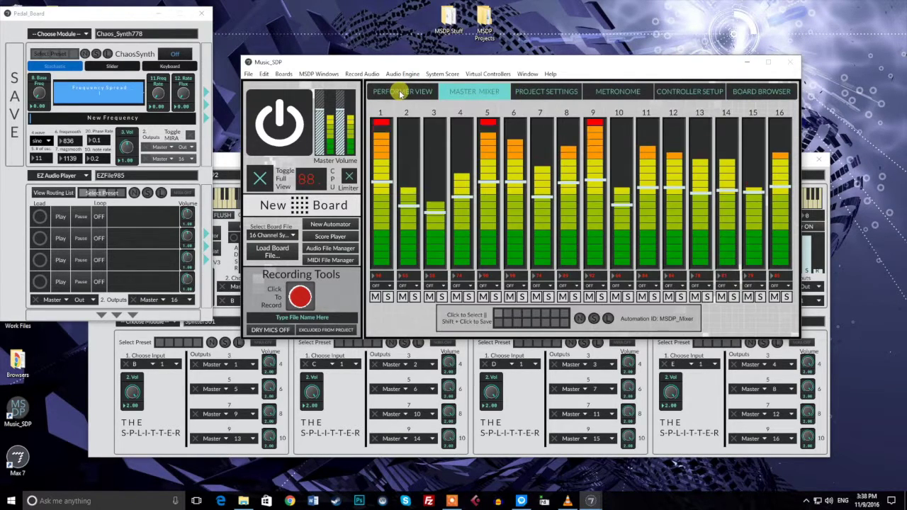
left_click(401, 90)
left_click_drag(154, 16, 404, 57)
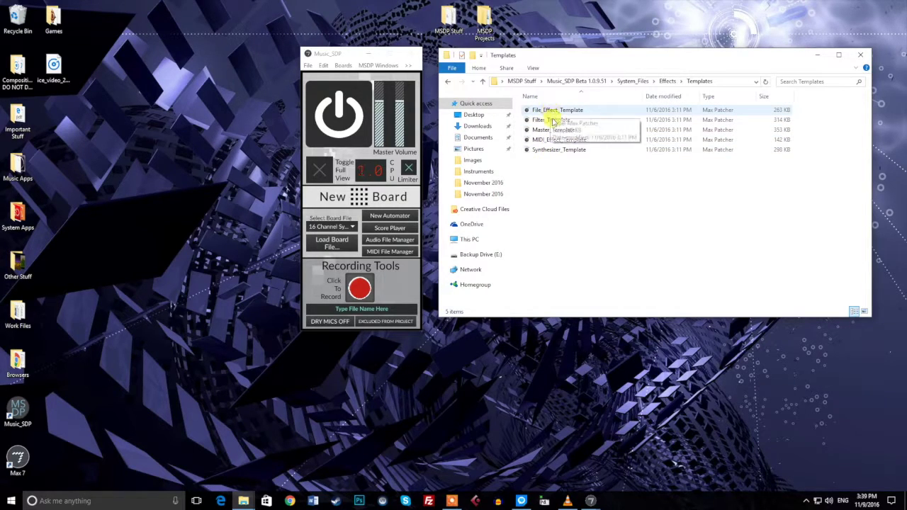
Open Synthesizer_Template and Filter_Template from the Effects > Templates folder in Max.
double_click(543, 149)
left_click(672, 82)
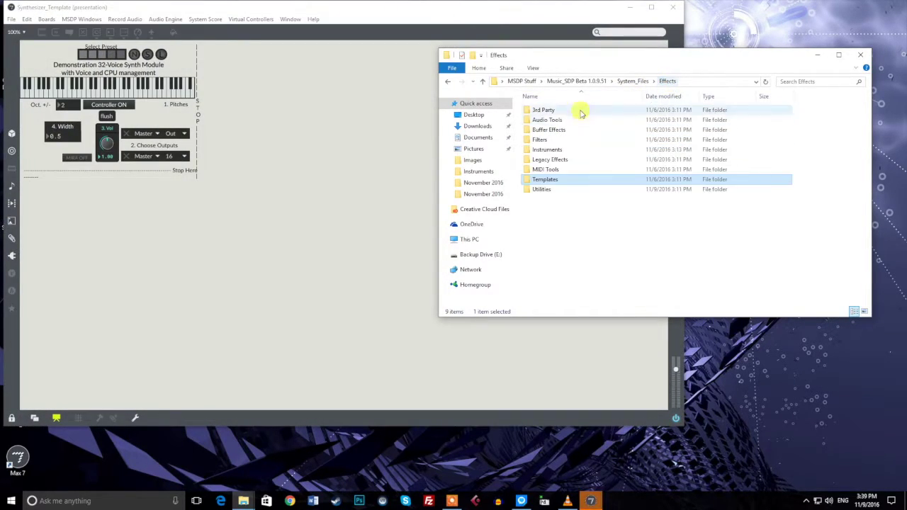
double_click(544, 183)
double_click(550, 120)
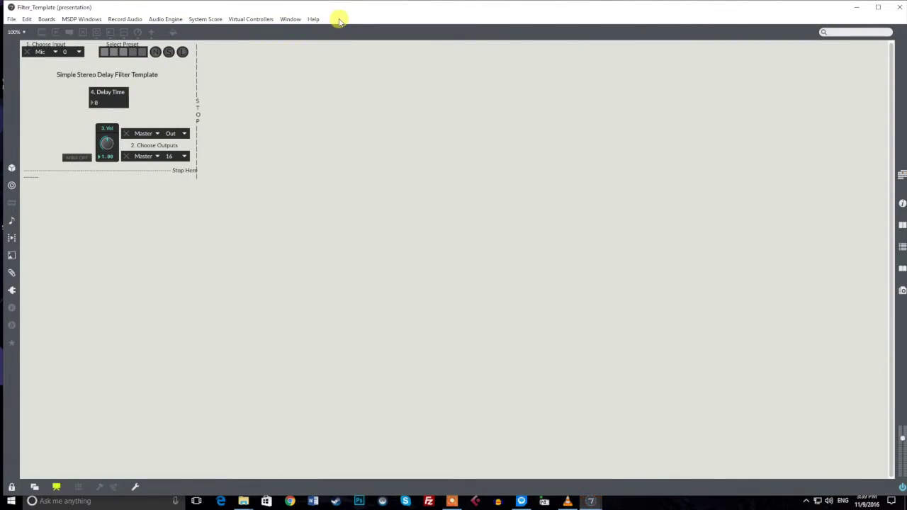
Restore the windows and show the synthesizer template's full patching view.
left_click_drag(339, 20, 348, 146)
left_click(336, 103)
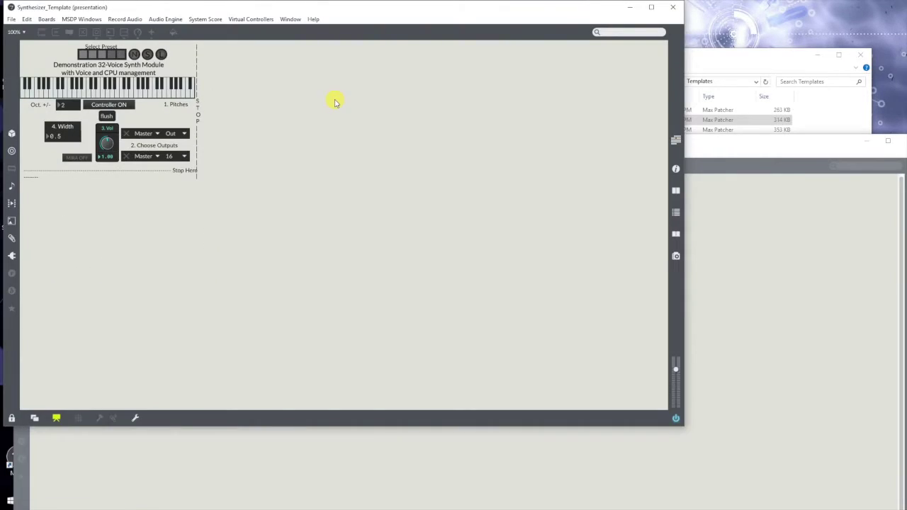
key("ctrl+alt+e")
Maximize Synthesizer_Template, then open and close its poly~ demo_synth voice subpatch.
scroll(329, 402, "left", 2)
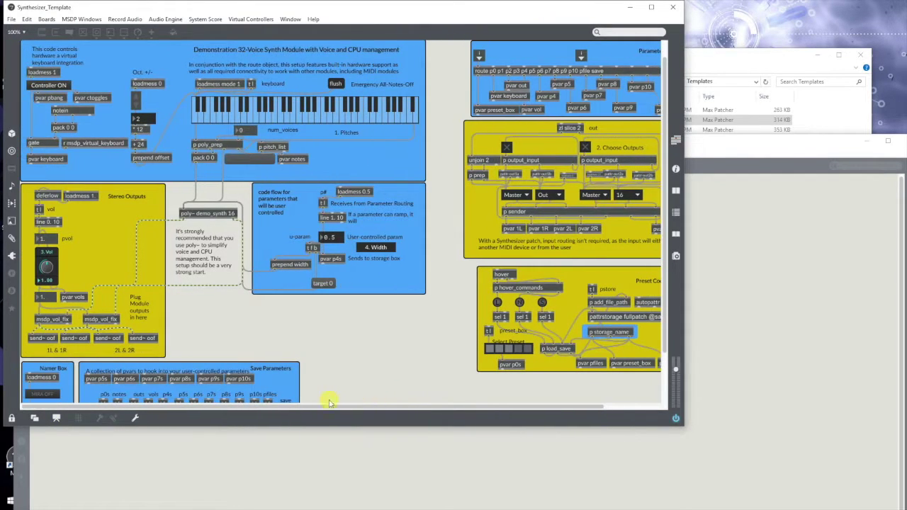
double_click(379, 10)
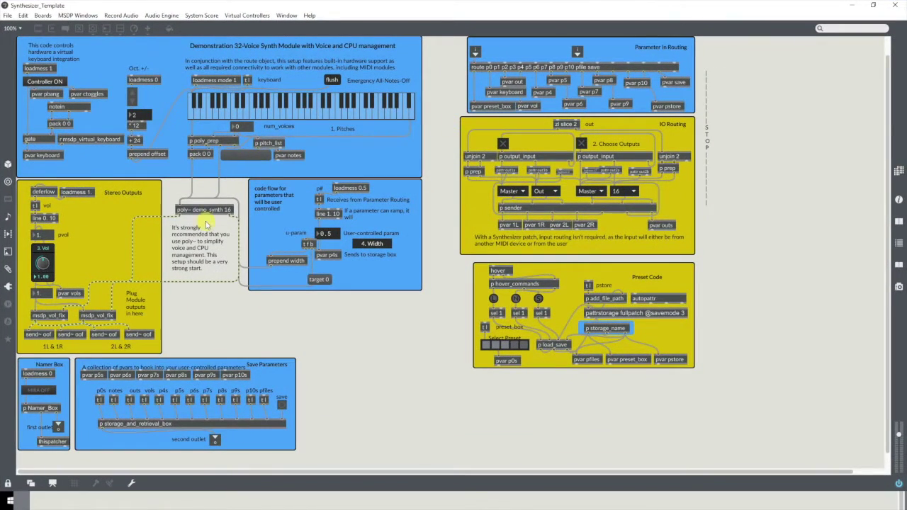
double_click(201, 210)
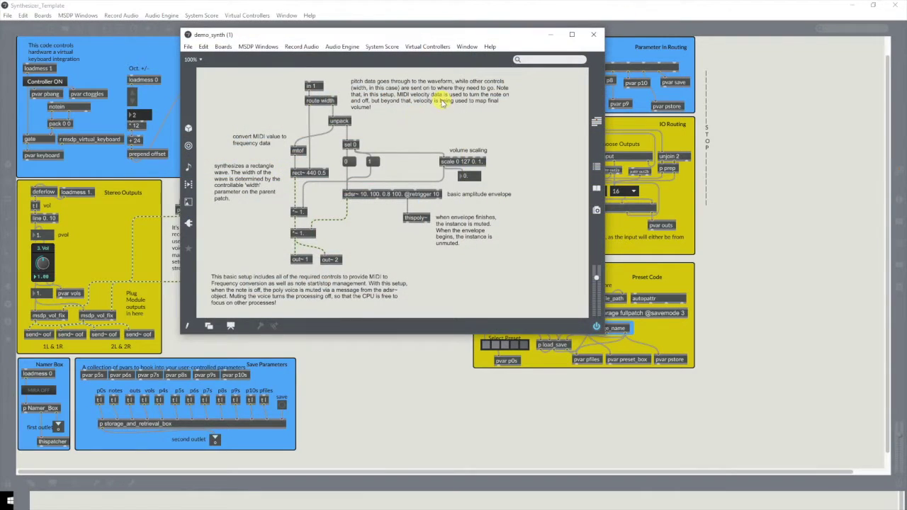
left_click(594, 35)
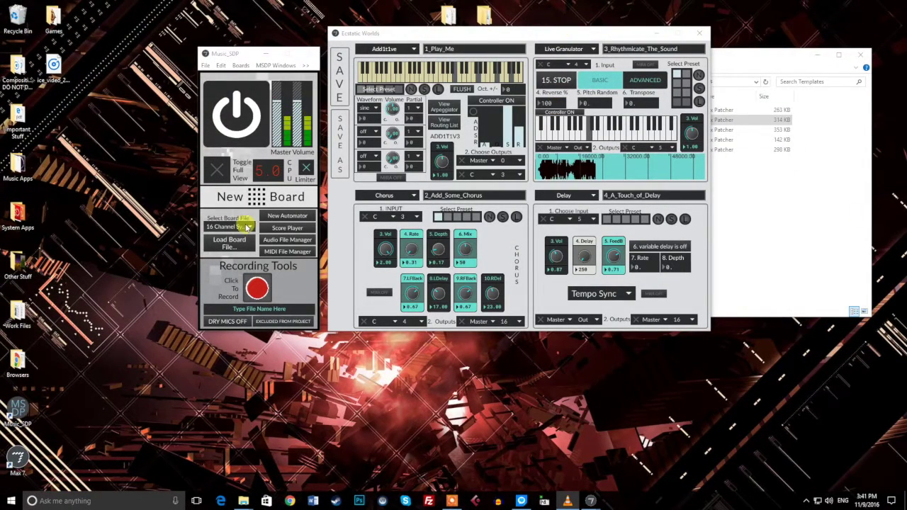
Open the Score Player, browse the mixer and performer views, then return to compact view.
left_click_drag(503, 29, 514, 43)
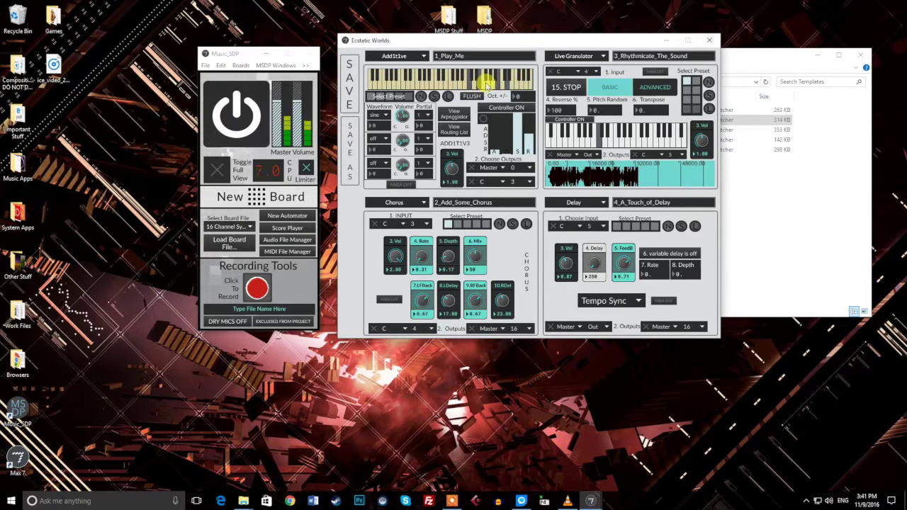
left_click(287, 227)
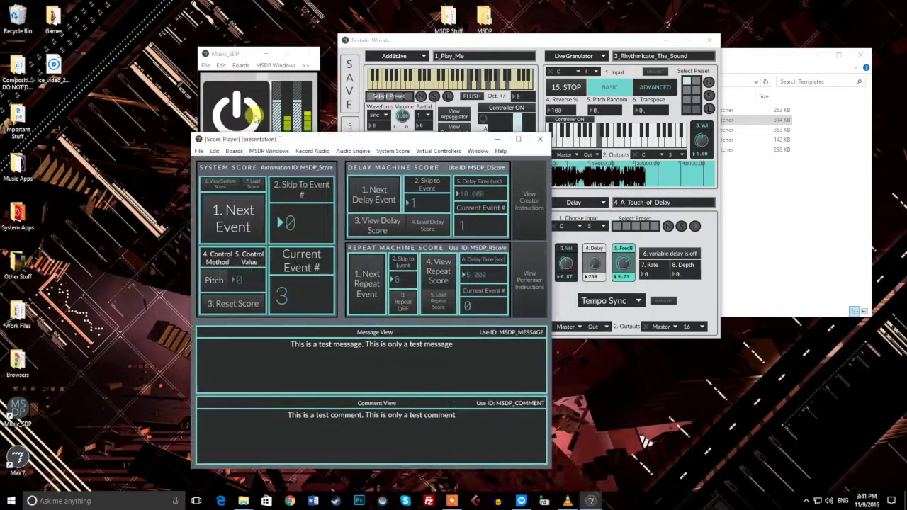
left_click(237, 154)
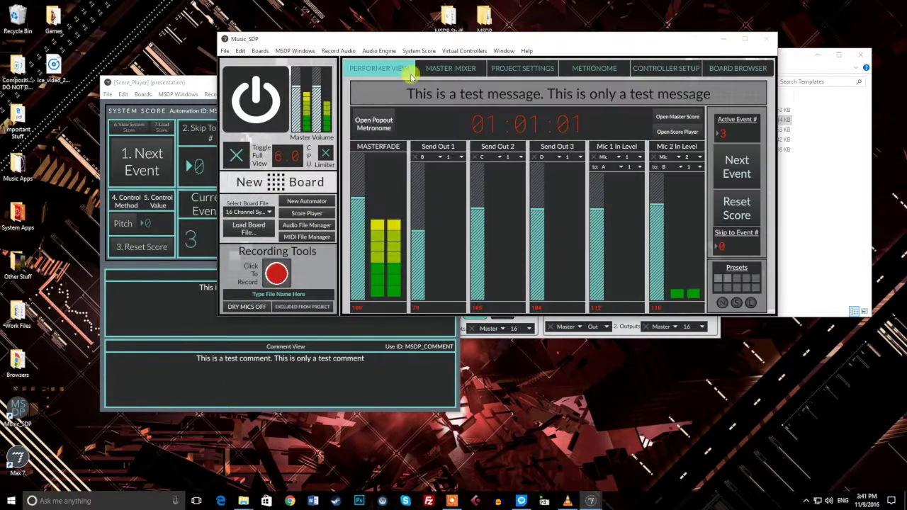
left_click(446, 68)
left_click(387, 69)
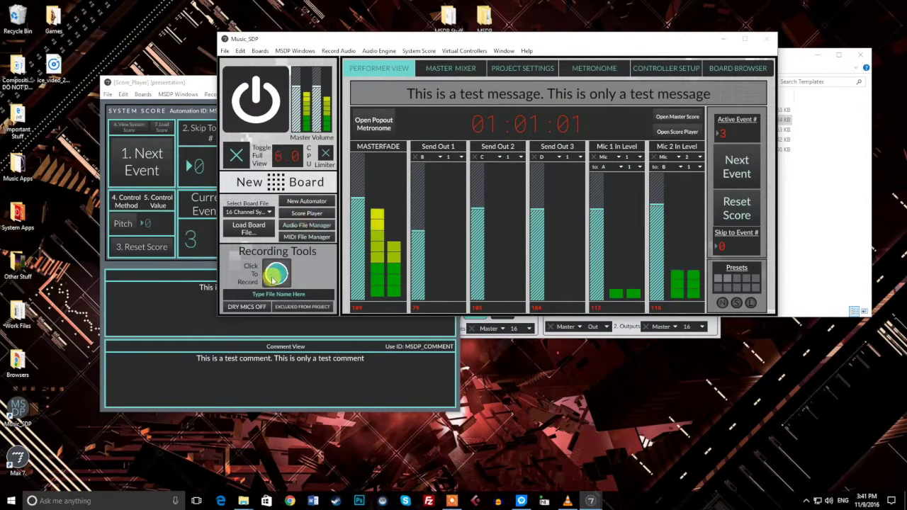
left_click(237, 155)
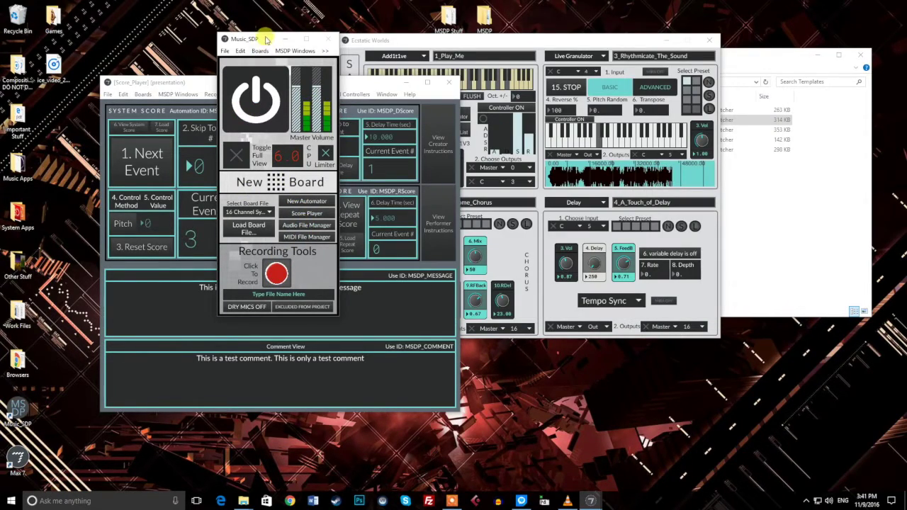
left_click_drag(266, 39, 158, 18)
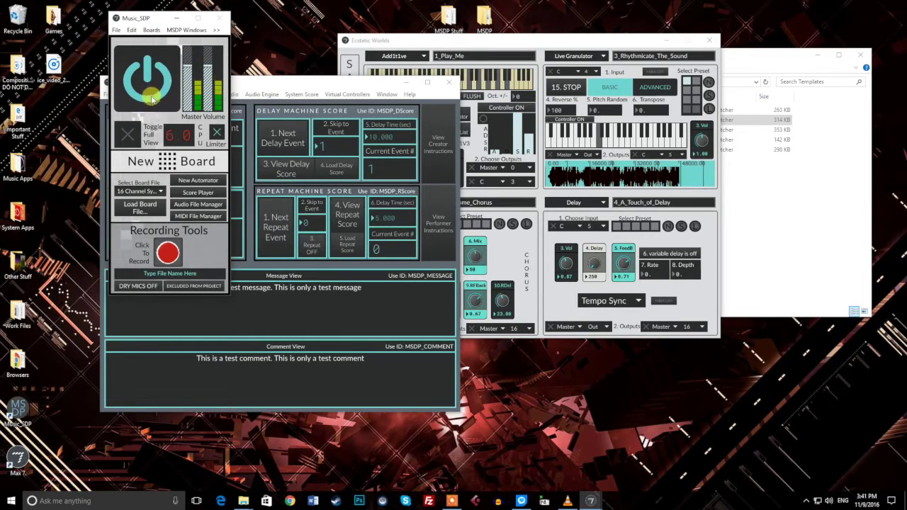
Create a new empty Pedal_Board and move it to the centre of the screen.
left_click(142, 159)
left_click_drag(123, 7, 411, 51)
left_click(354, 72)
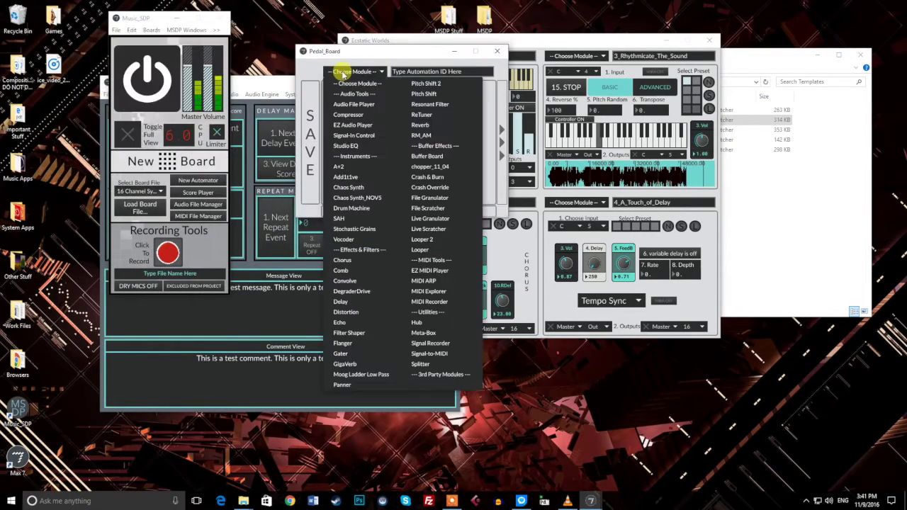
Load File Granulator into the board, add a second slot and load Pitch Shift into it.
left_click(428, 198)
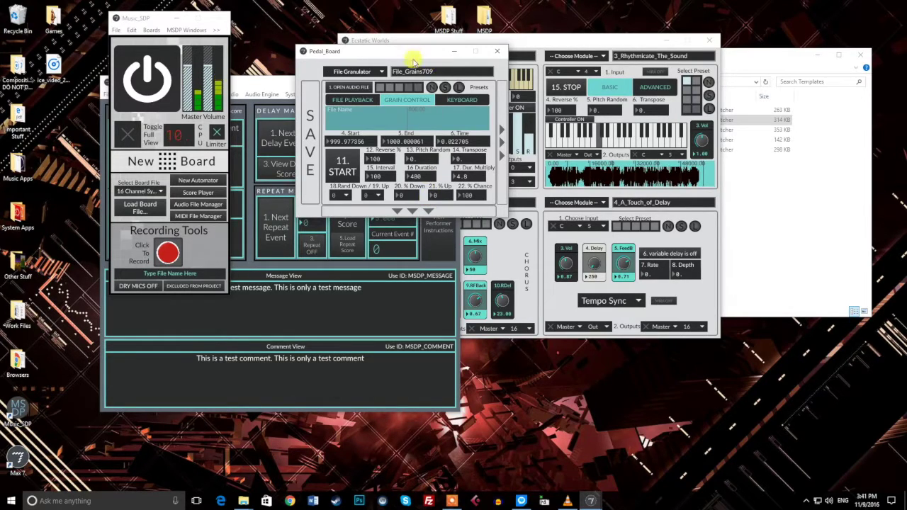
left_click_drag(409, 55, 656, 115)
left_click(651, 384)
left_click(657, 277)
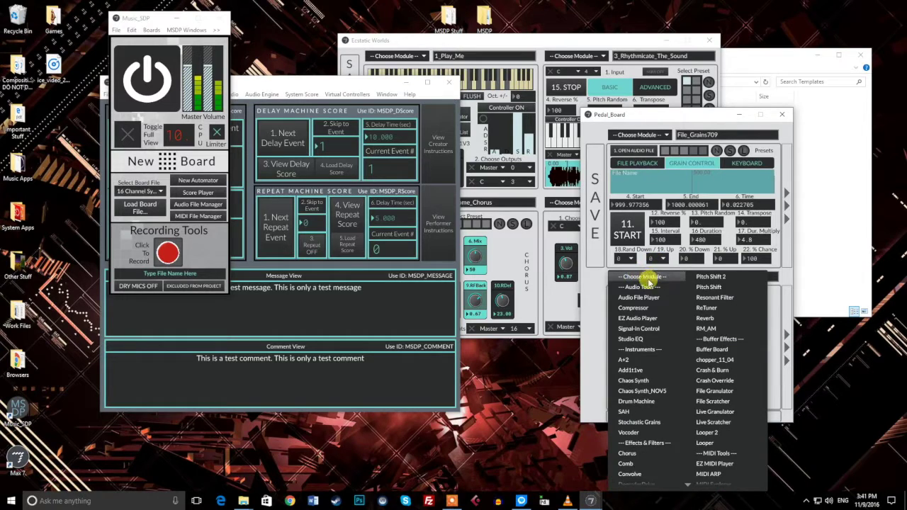
left_click(705, 286)
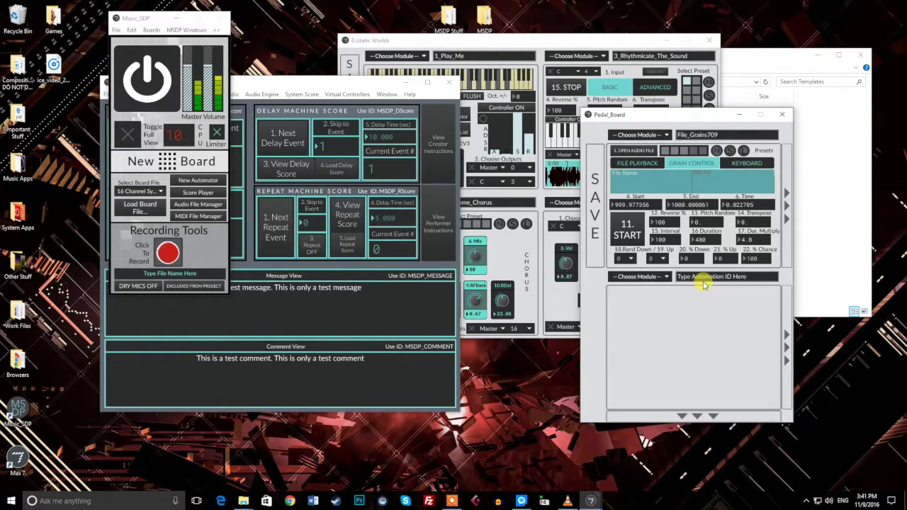
left_click(127, 133)
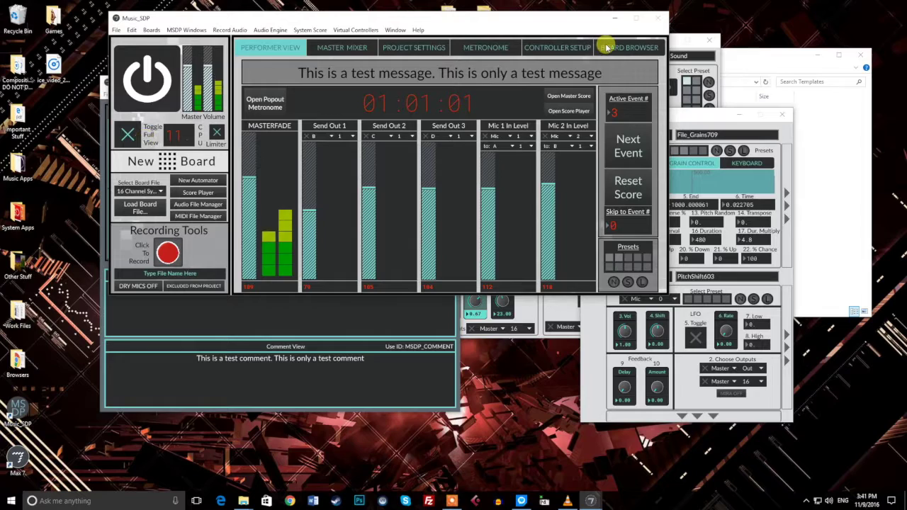
Load the Bending Pulses board from the Effect Chains list in the Board Browser.
left_click(629, 48)
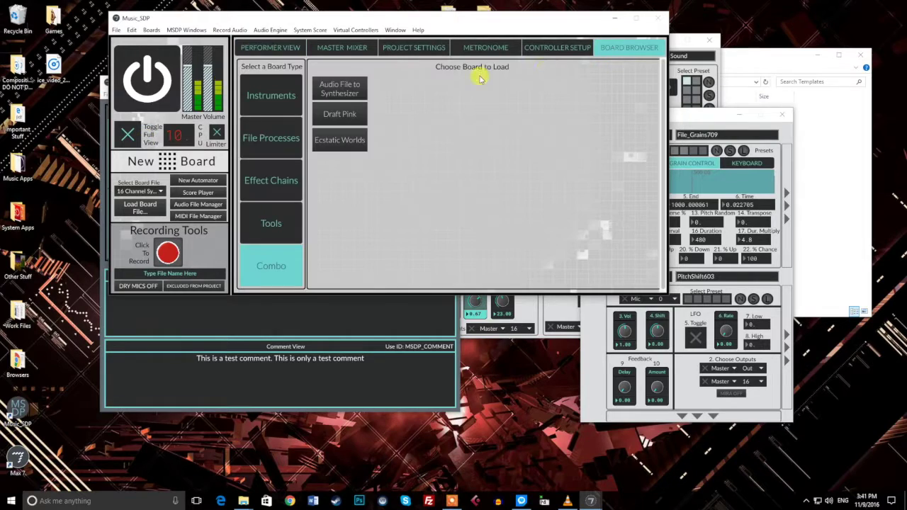
left_click(287, 175)
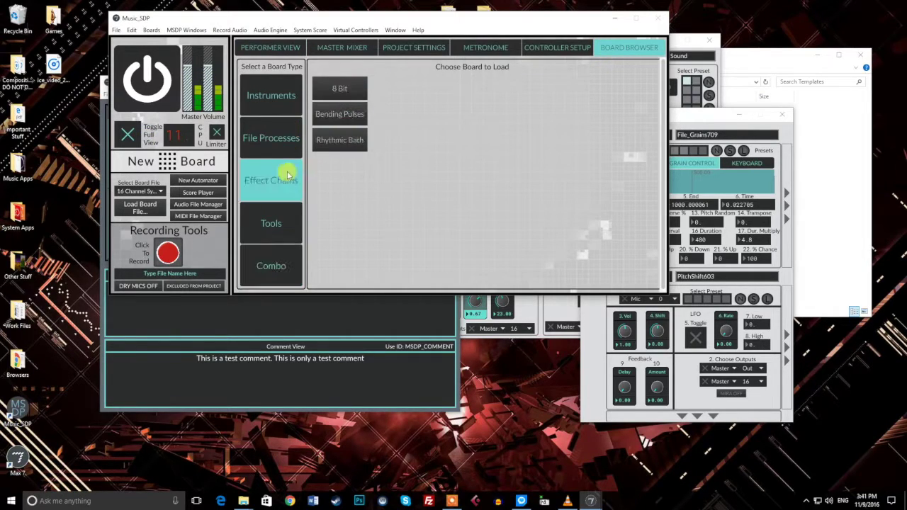
left_click(324, 112)
Collapse the main window and place Bending Pulses to the left of Ecstatic Worlds.
left_click_drag(485, 25, 566, 86)
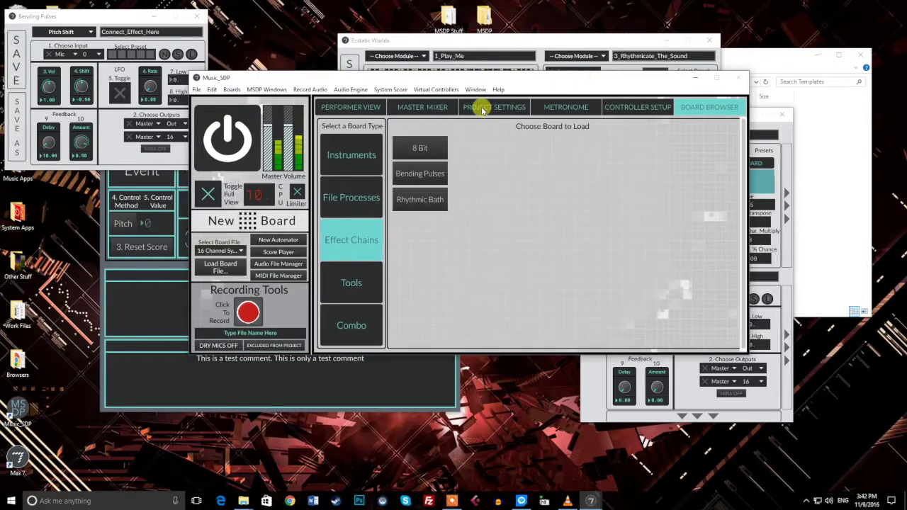
left_click(209, 192)
left_click(417, 40)
left_click_drag(418, 41, 418, 26)
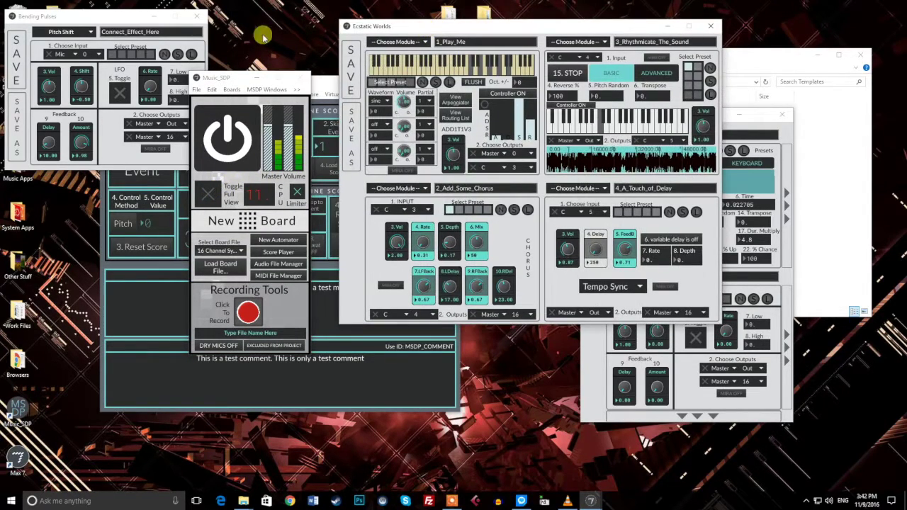
left_click_drag(116, 14, 241, 39)
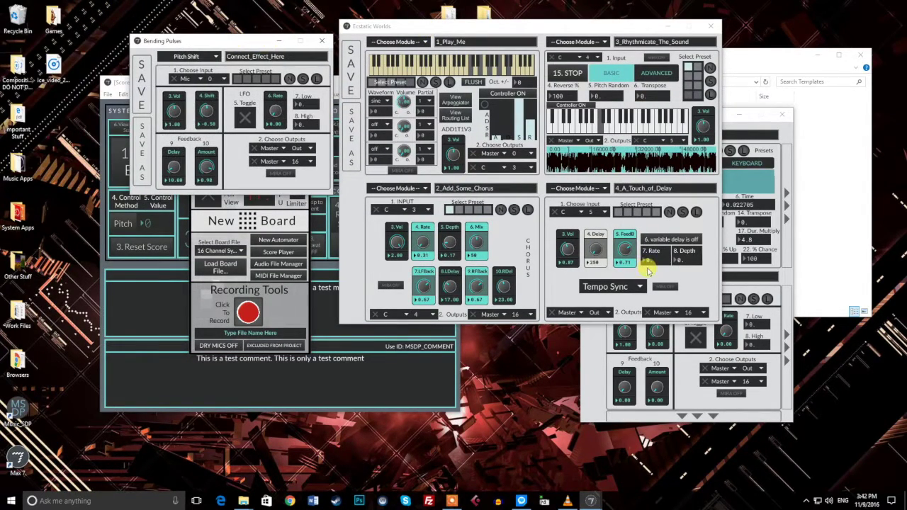